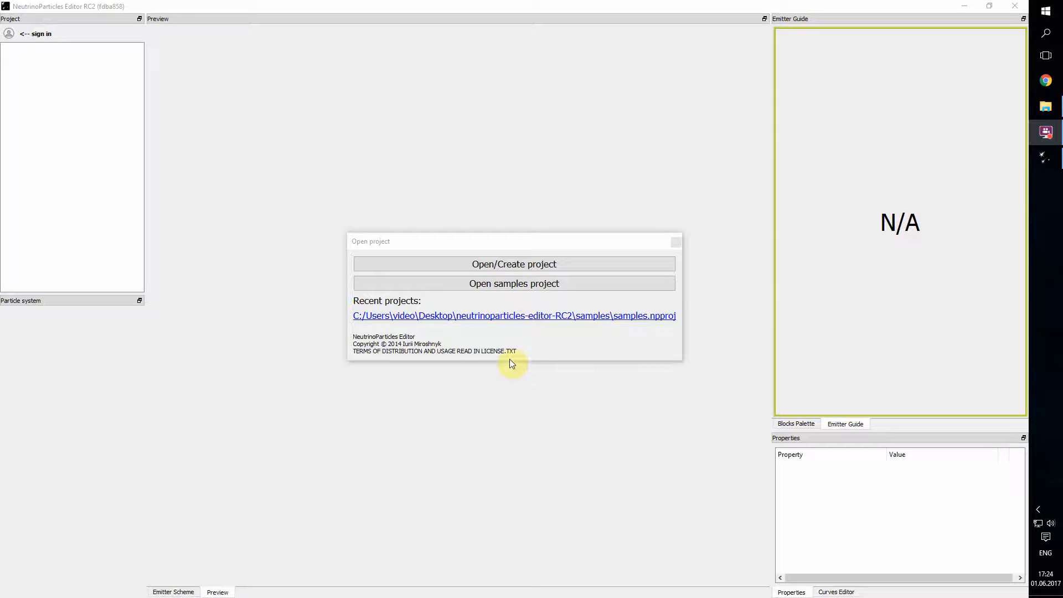
Start an Open/Create project operation and create a new folder named TestProject on the Desktop.
click(528, 268)
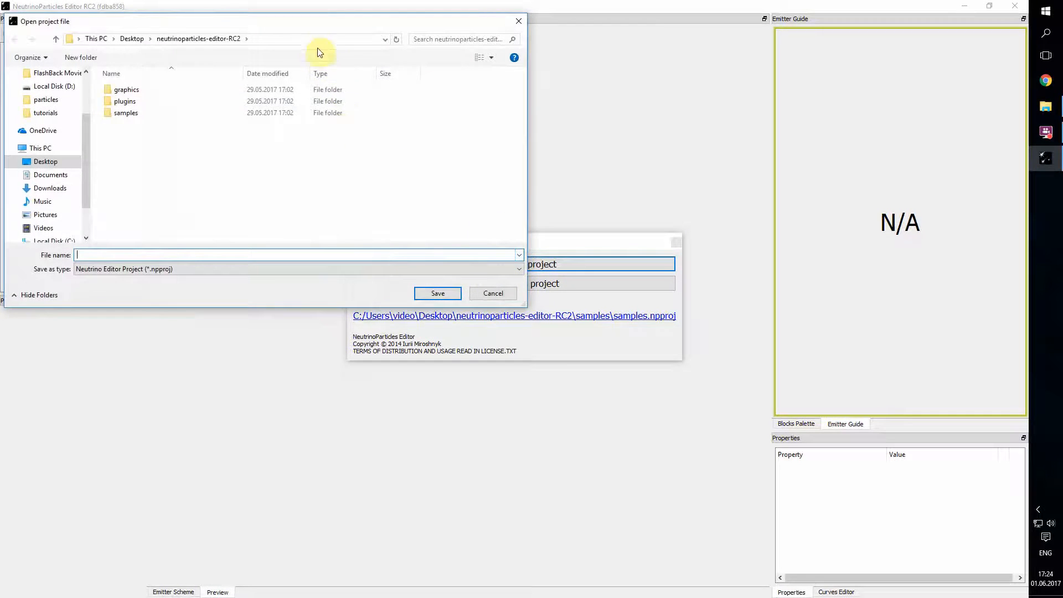
click(227, 107)
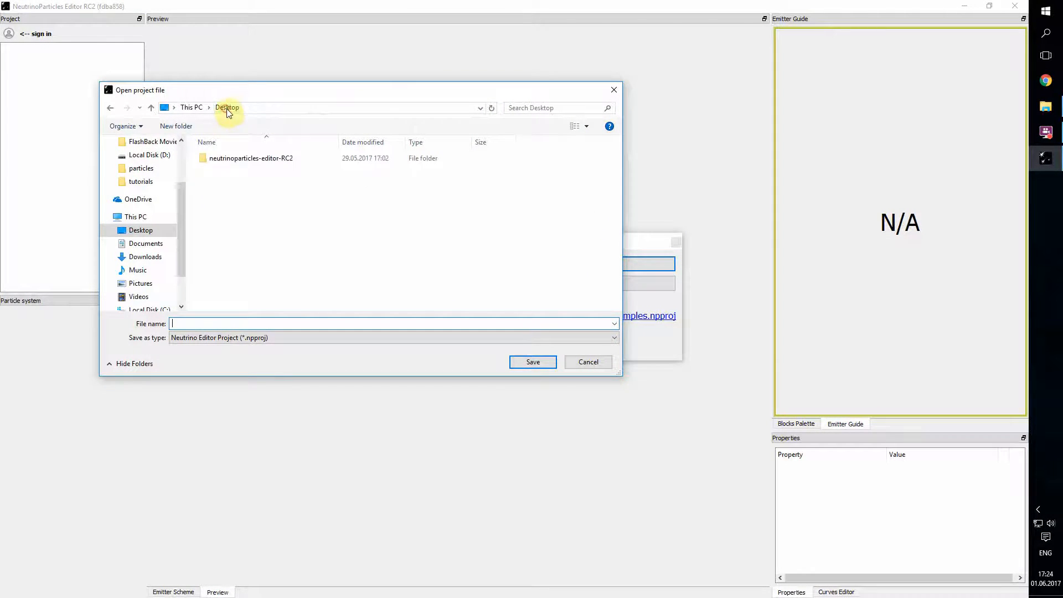
click(173, 126)
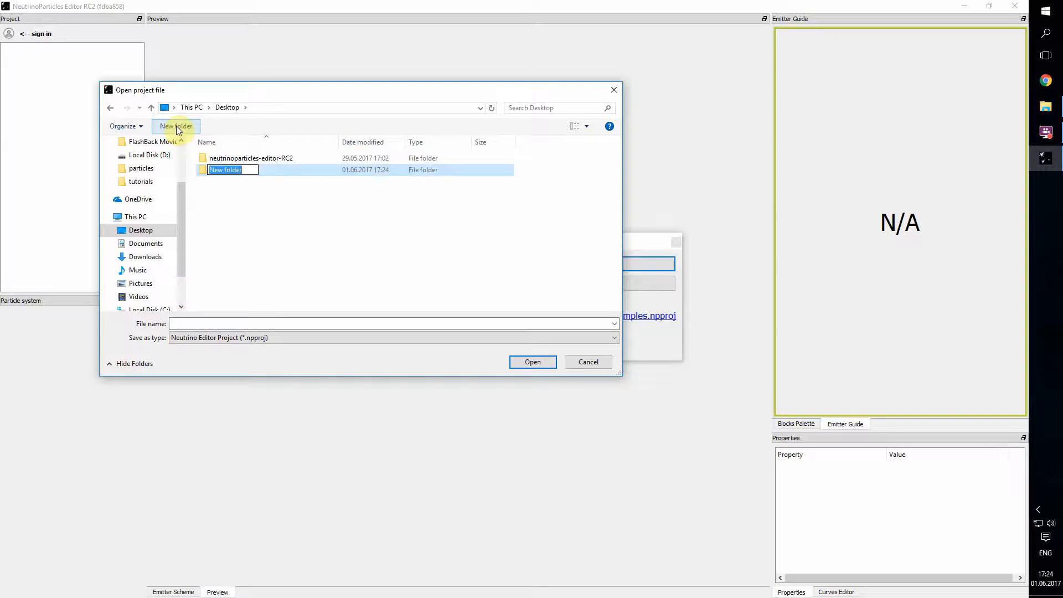
text(TestProject)
key(Return)
Create a new project file named TestProject inside the TestProject folder.
click(232, 170)
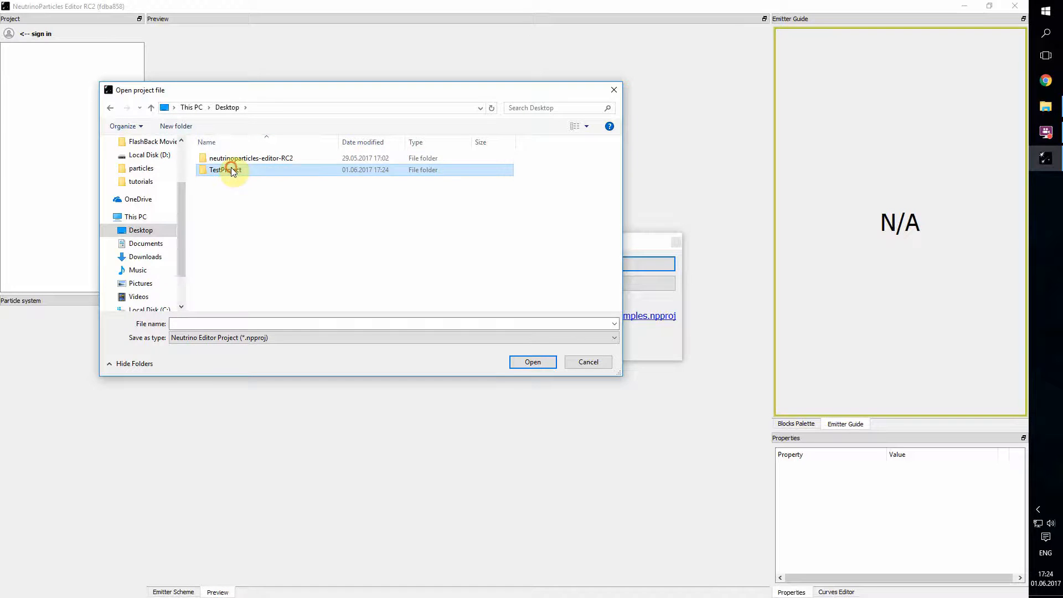
double_click(232, 170)
click(237, 324)
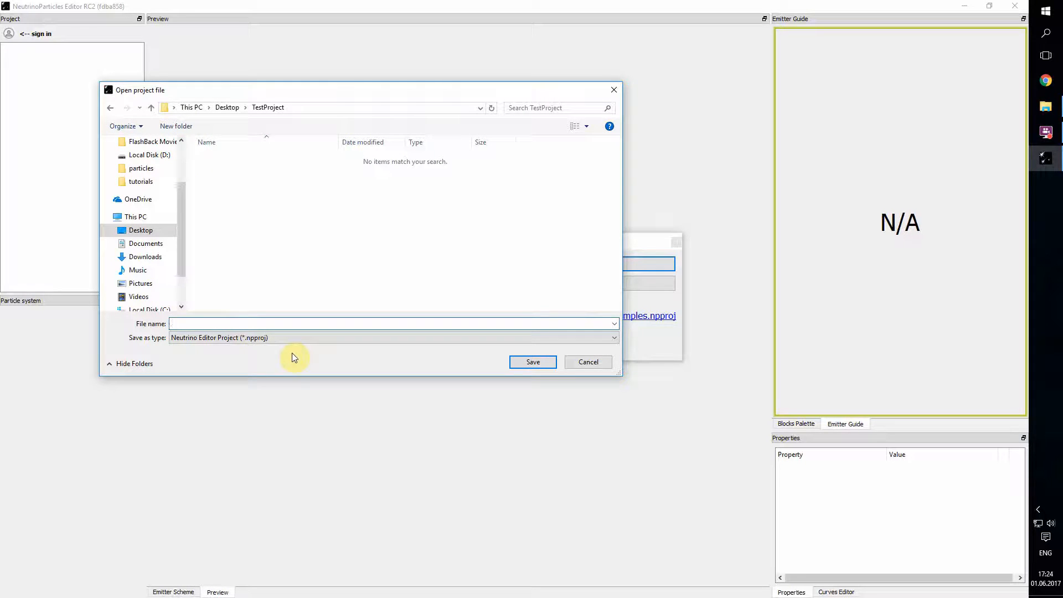
text(TestProject)
key(Return)
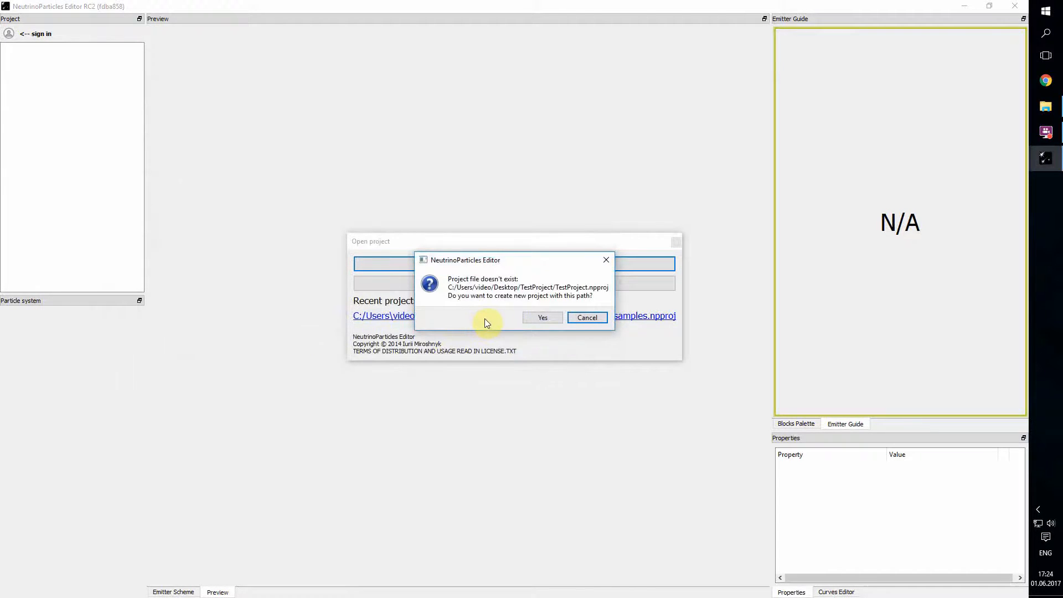
click(541, 319)
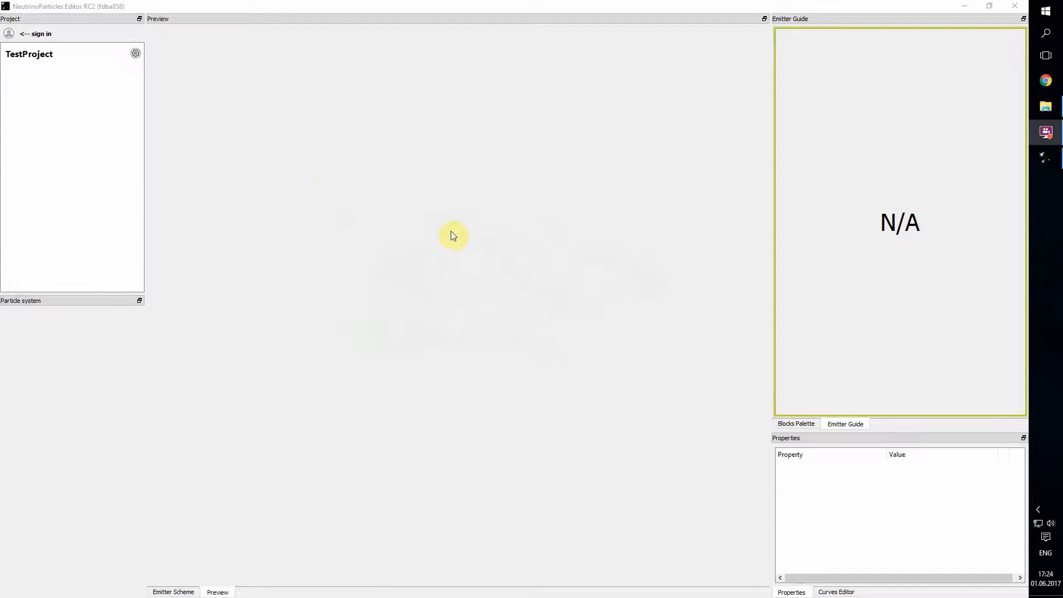
Open the TestProject settings and review the root directories and the preview projection and axes options.
mouse_move(65, 57)
click(136, 53)
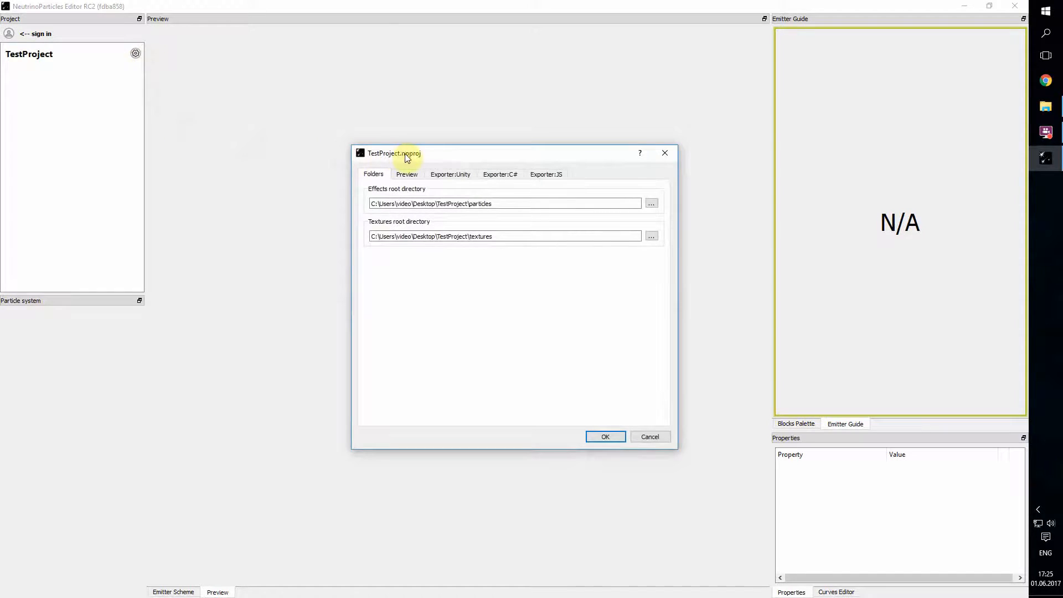
drag(430, 154, 357, 166)
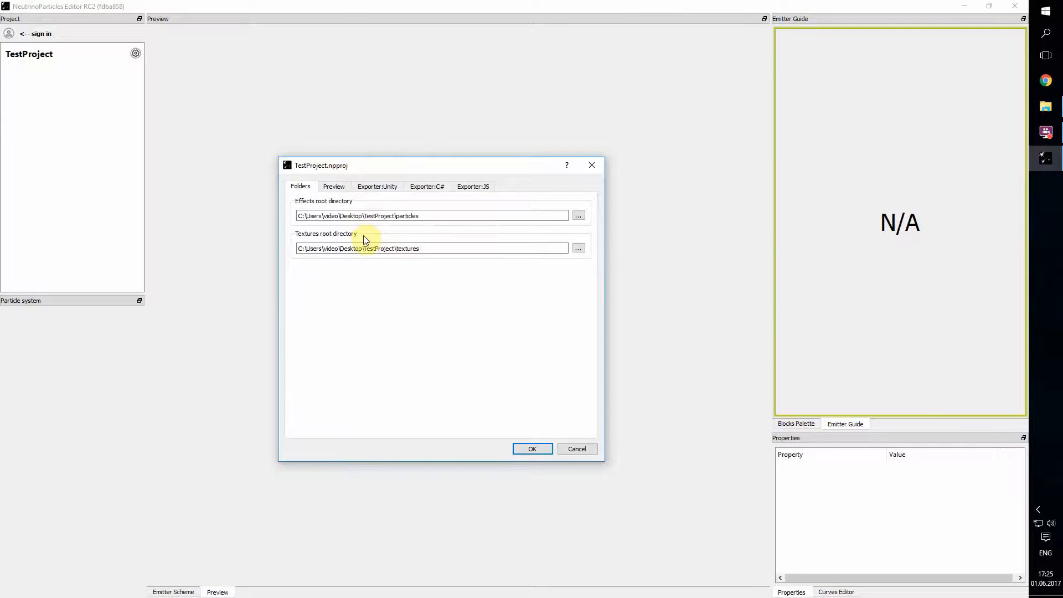
click(334, 187)
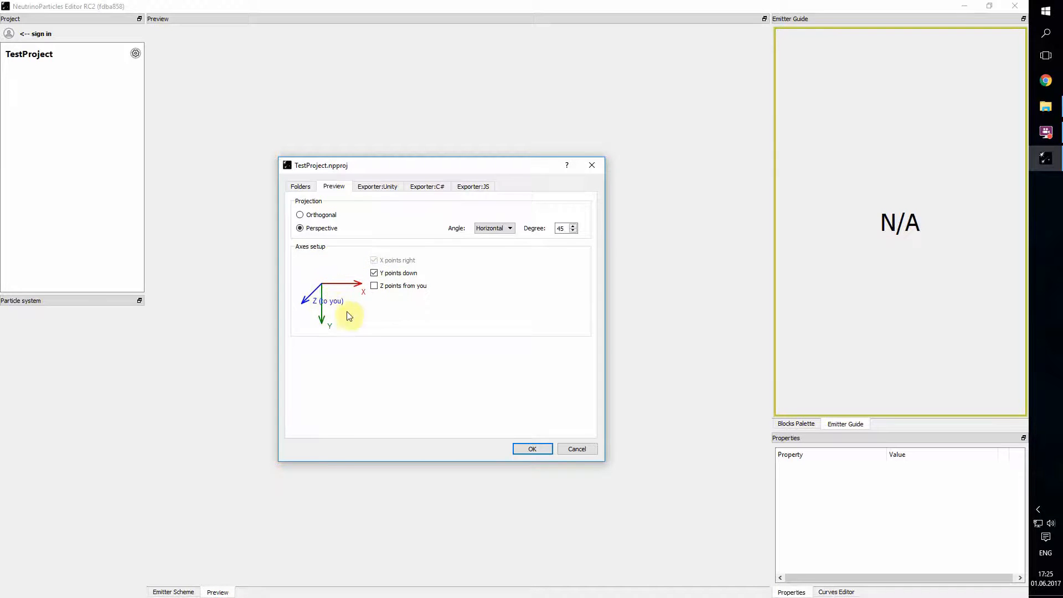
Try out the Y points down, Z points from you and Orthogonal projection options, restoring each original setting.
click(374, 273)
click(374, 273)
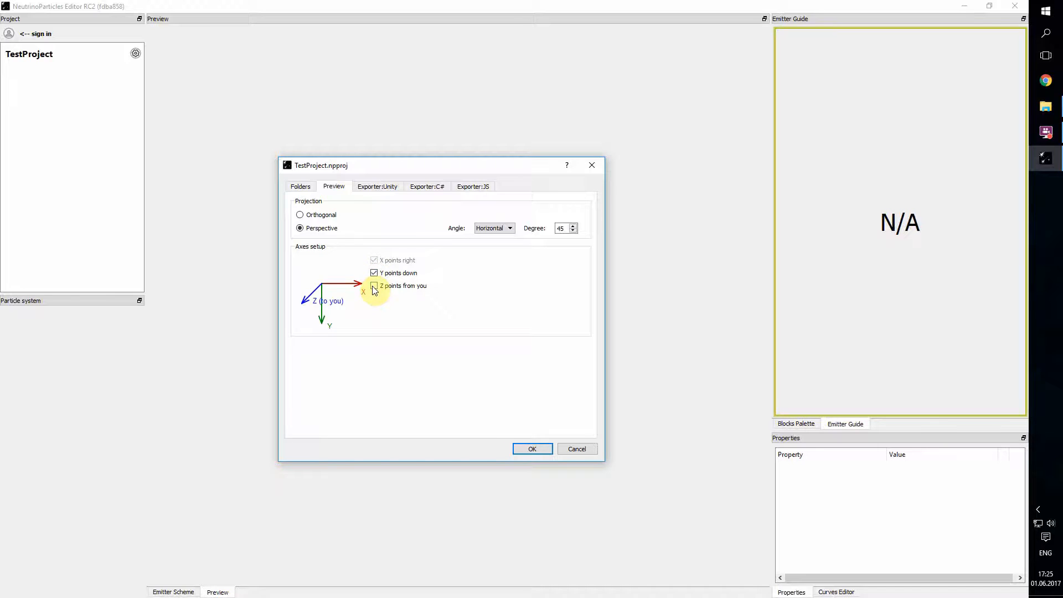
click(374, 286)
click(374, 286)
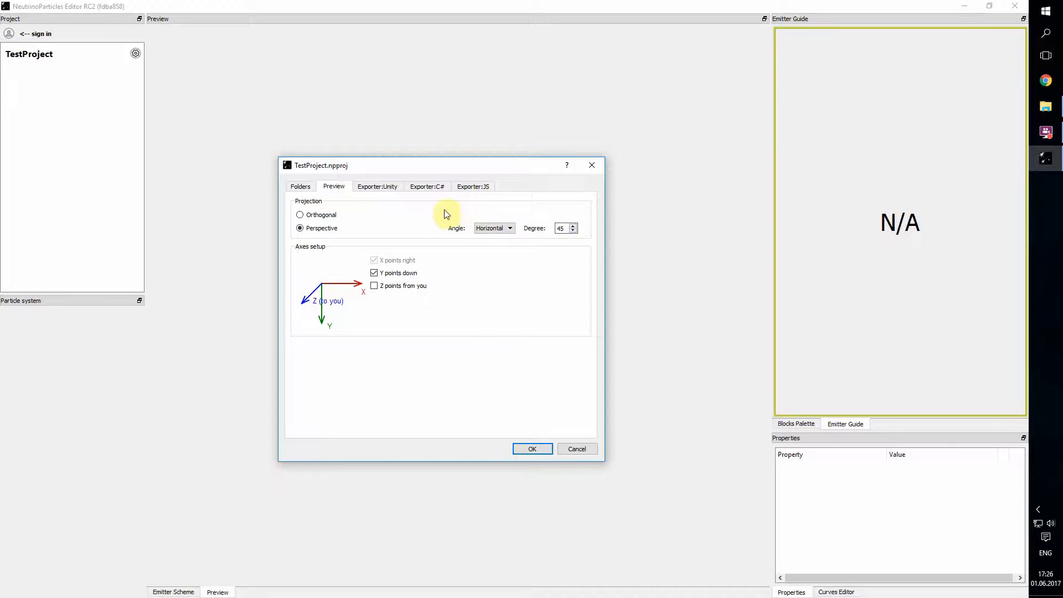
click(300, 216)
click(300, 229)
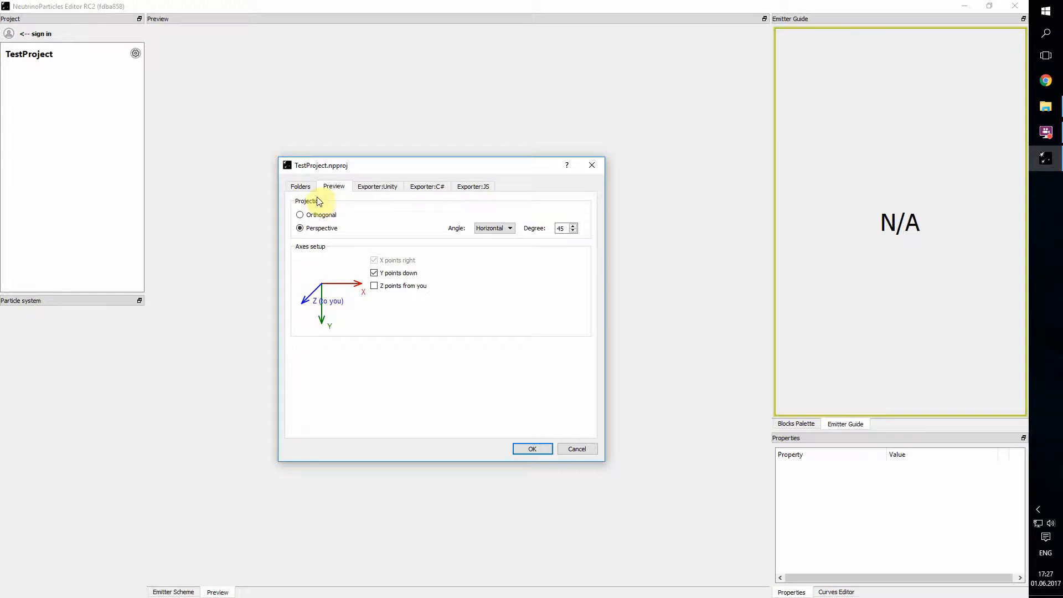
Show the project's root directories in the settings, and open the Desktop's TestProject folder in File Explorer alongside them.
click(300, 187)
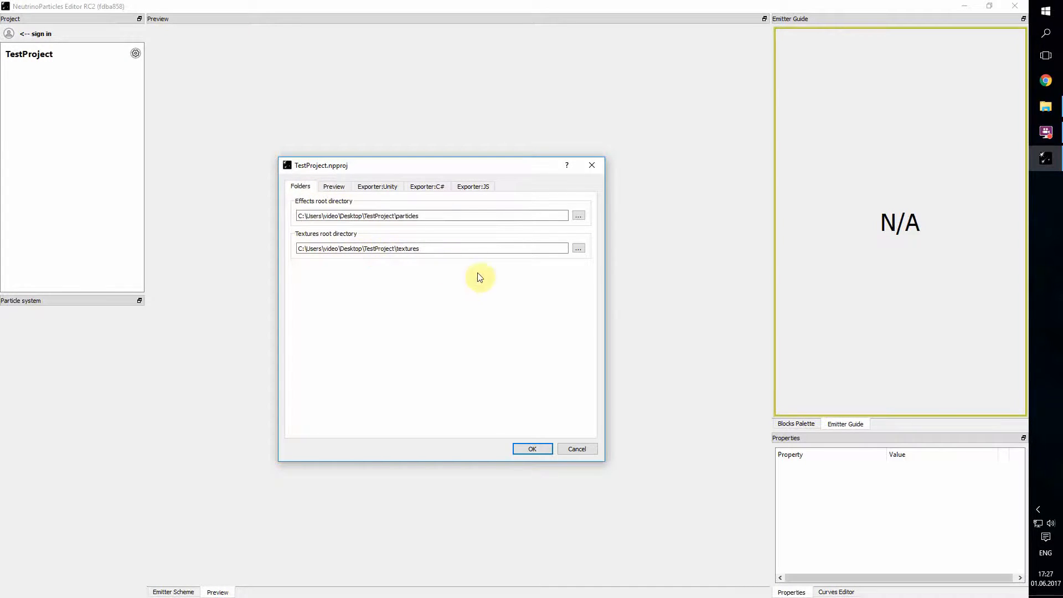
click(1047, 108)
drag(600, 103, 755, 213)
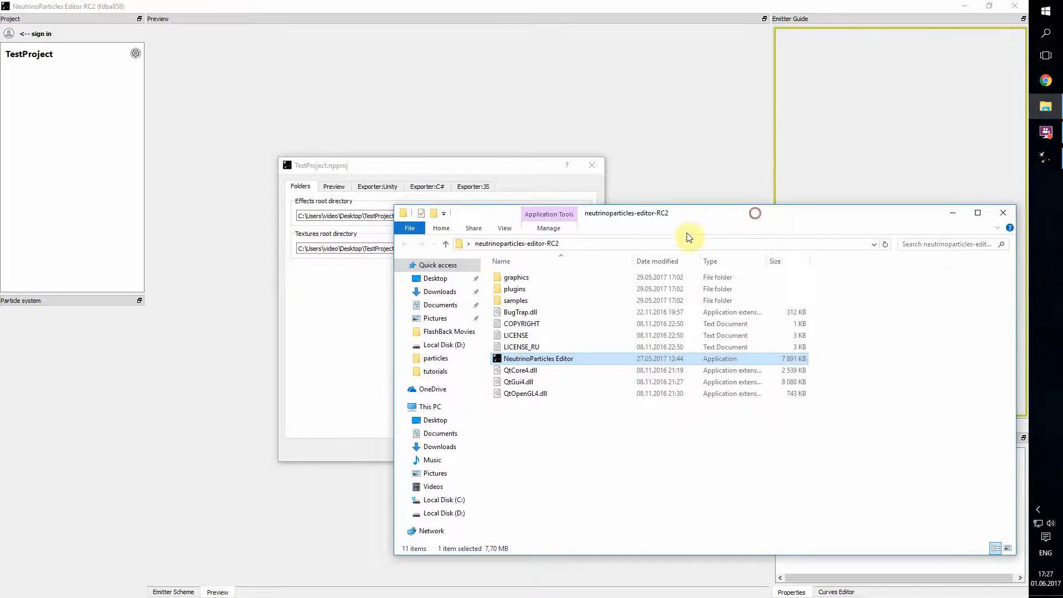
click(446, 244)
double_click(820, 336)
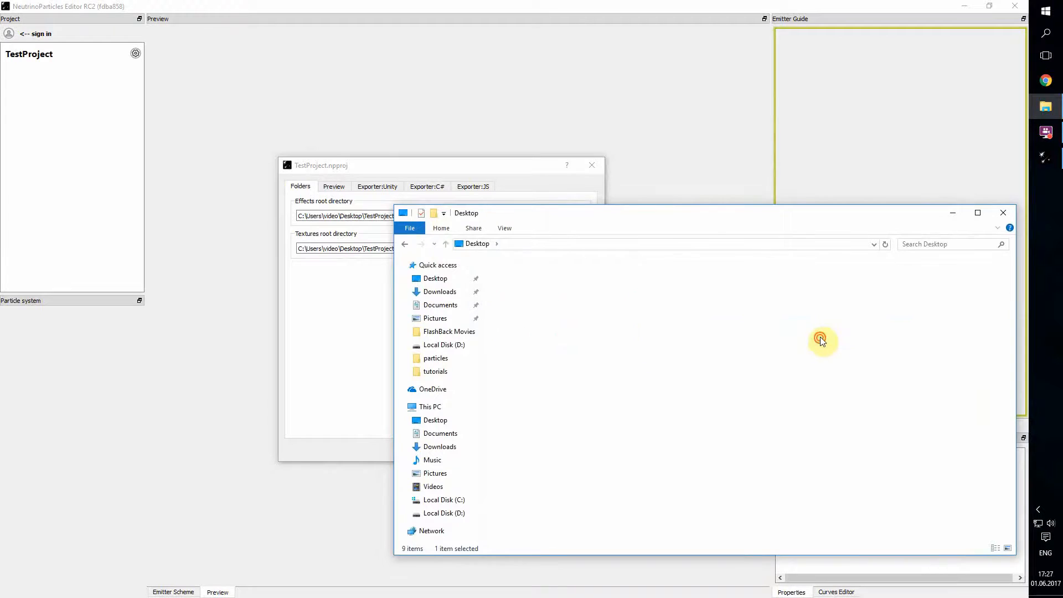
drag(545, 217, 482, 296)
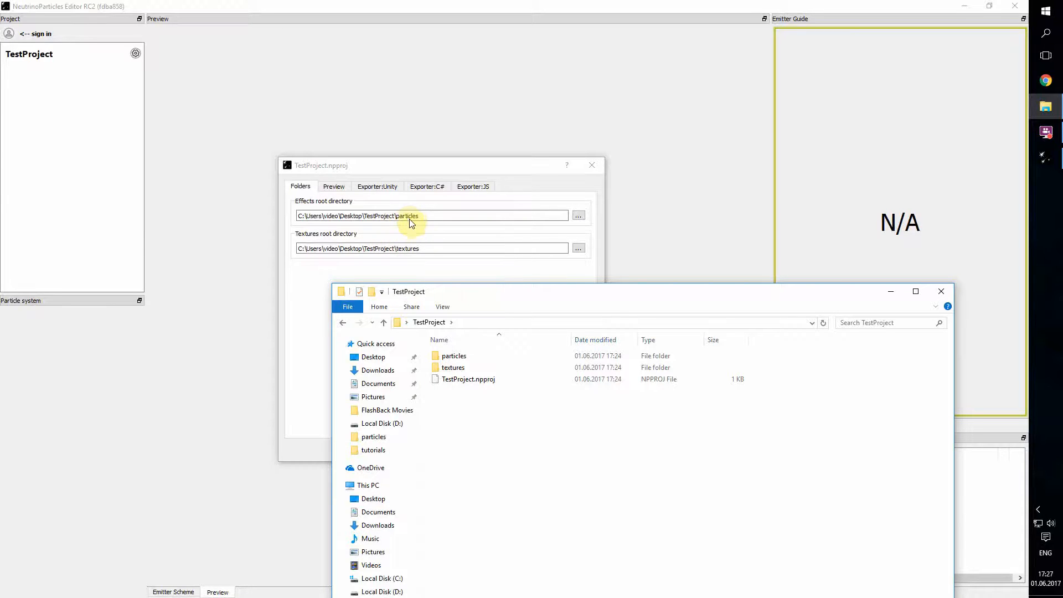
Inspect the project's particles and textures folders, and cancel the project settings back in NeutrinoParticles Editor.
double_click(456, 357)
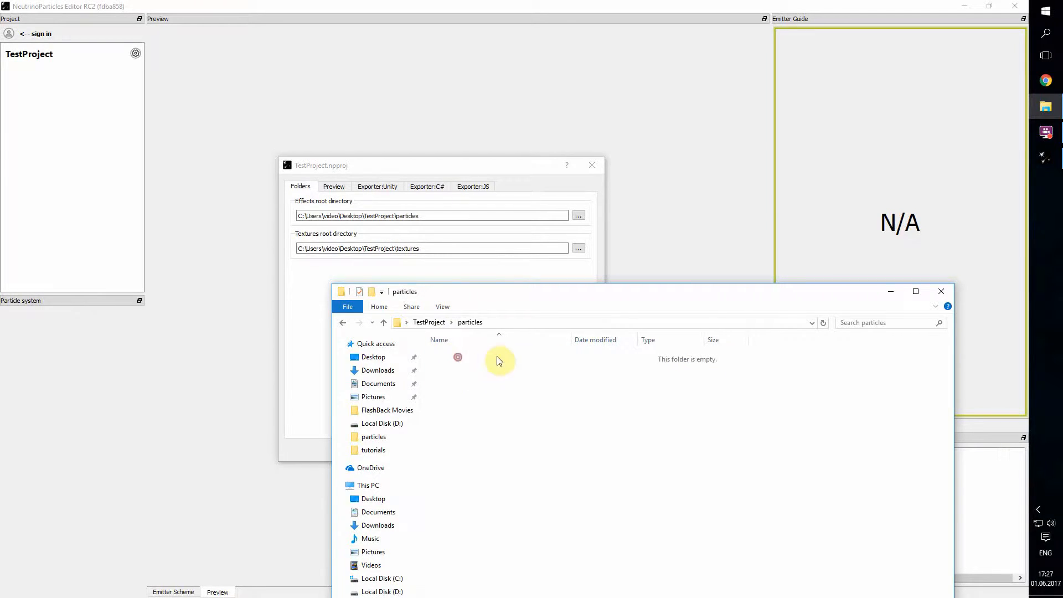
click(384, 322)
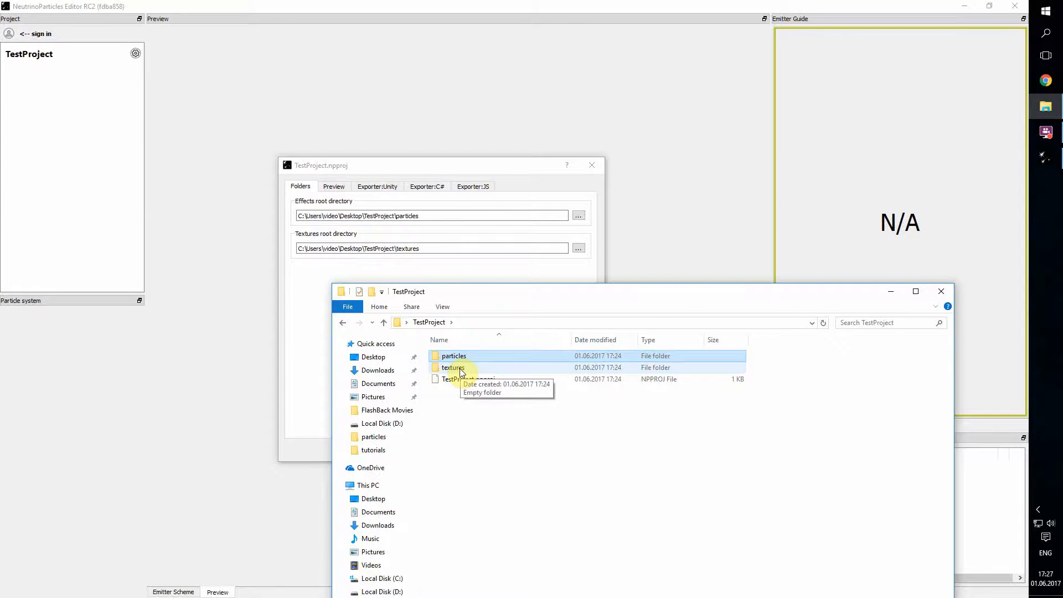
click(461, 371)
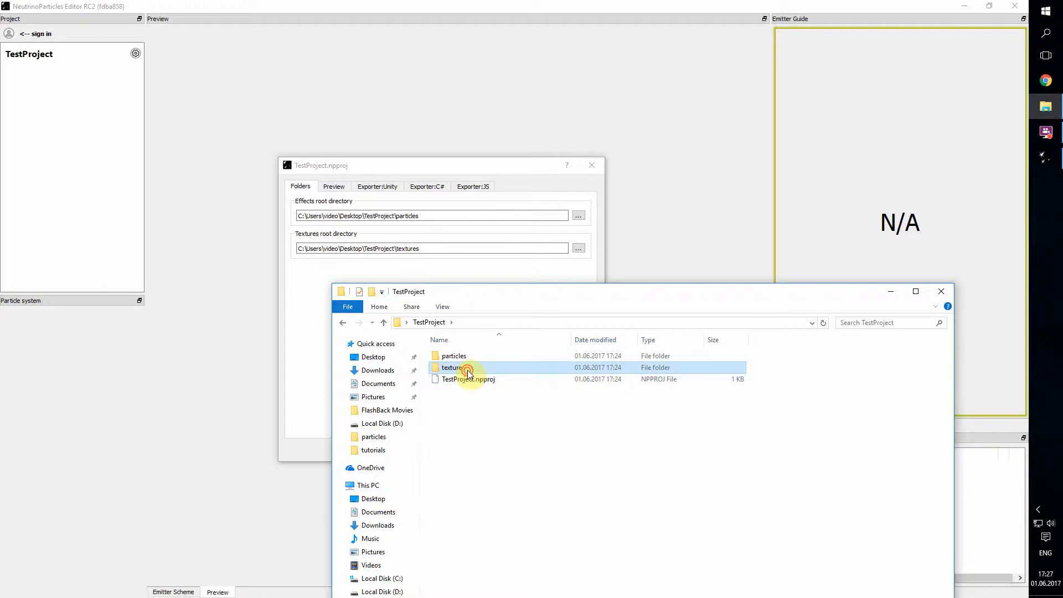
double_click(468, 370)
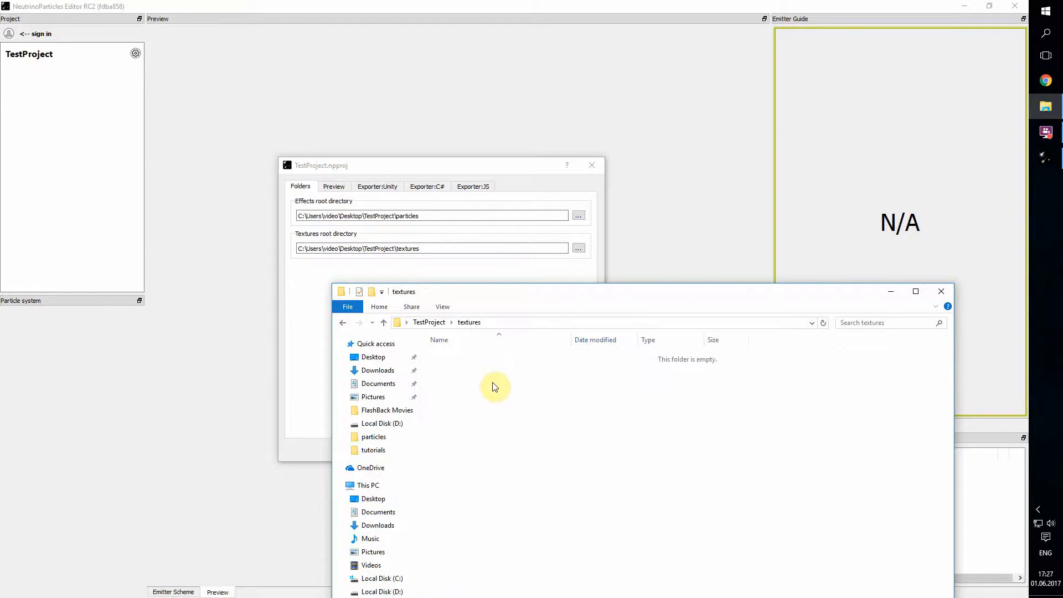
click(383, 322)
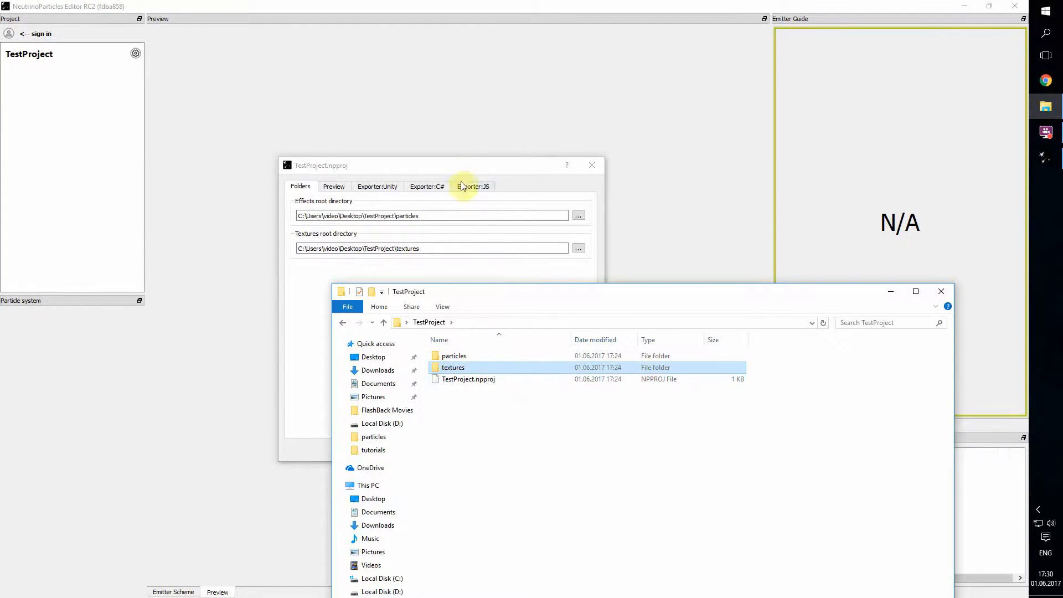
click(457, 166)
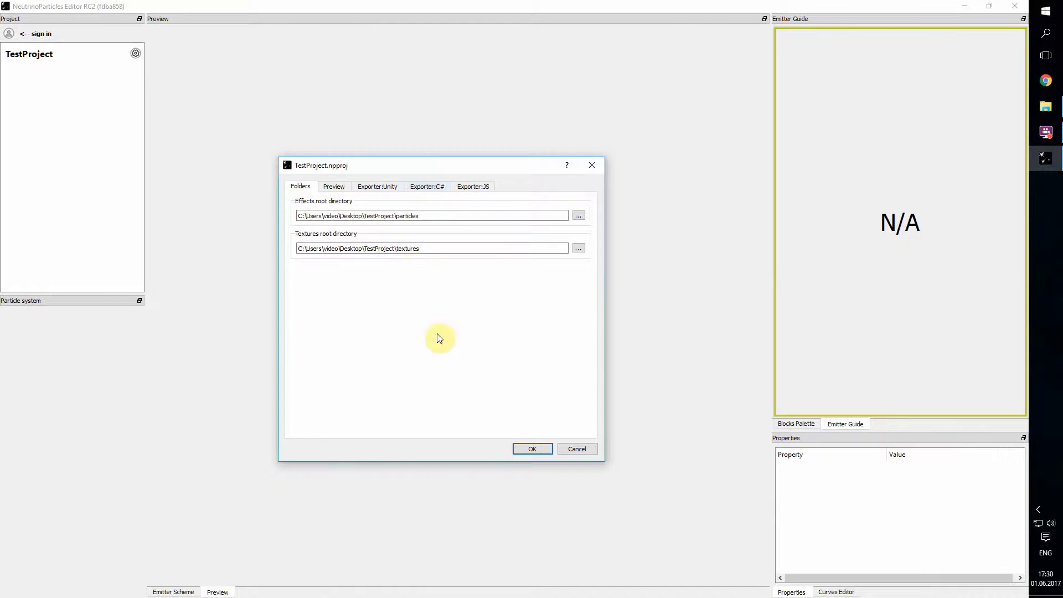
click(582, 450)
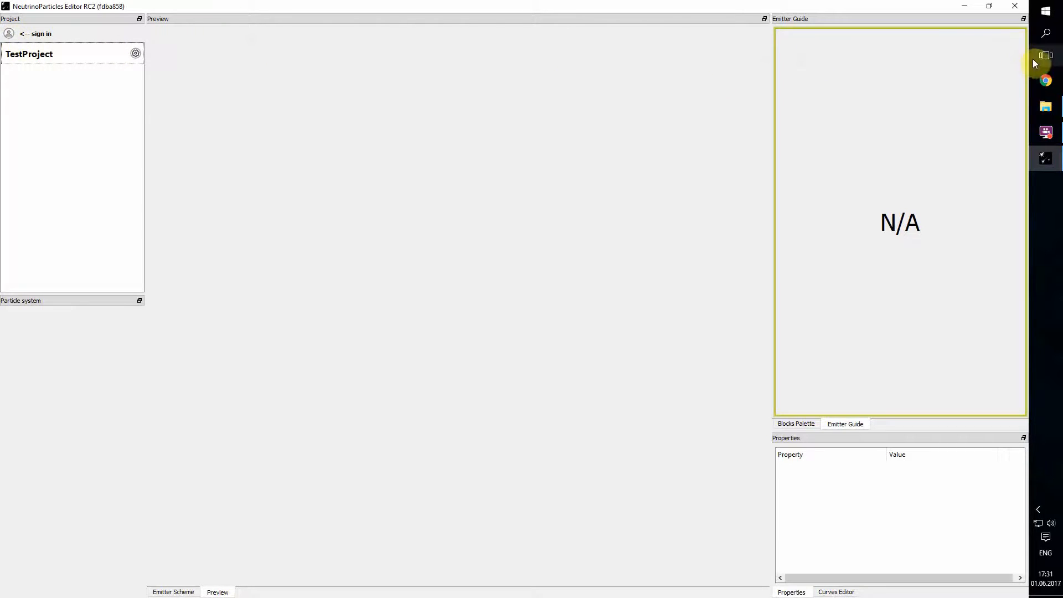
Switch to Chrome, load neutrinoparticles.com and go to the site's sign-up page.
click(1043, 80)
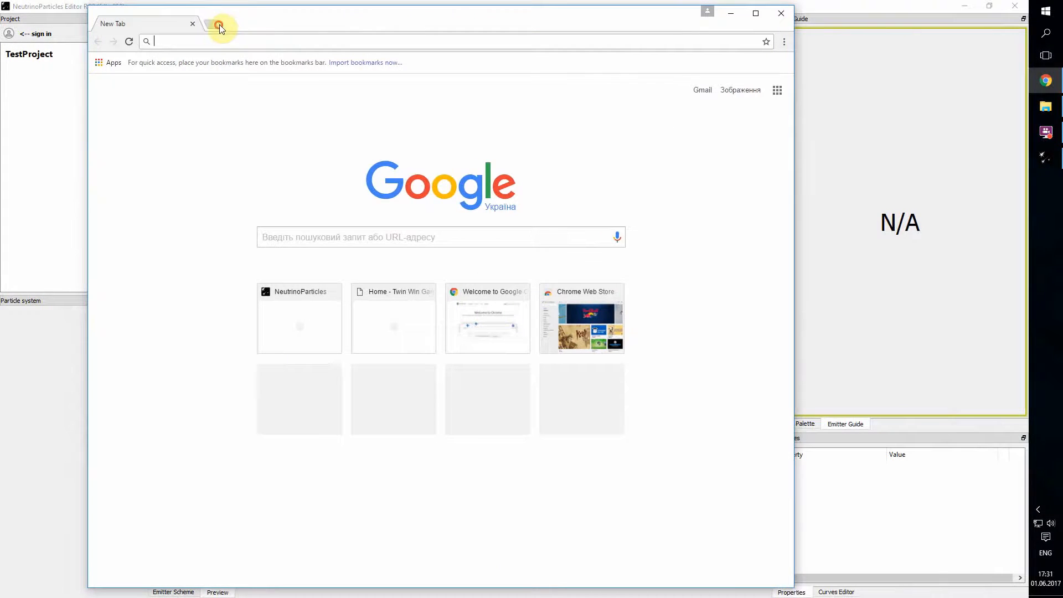
click(254, 40)
text(neutrinoparticles.com)
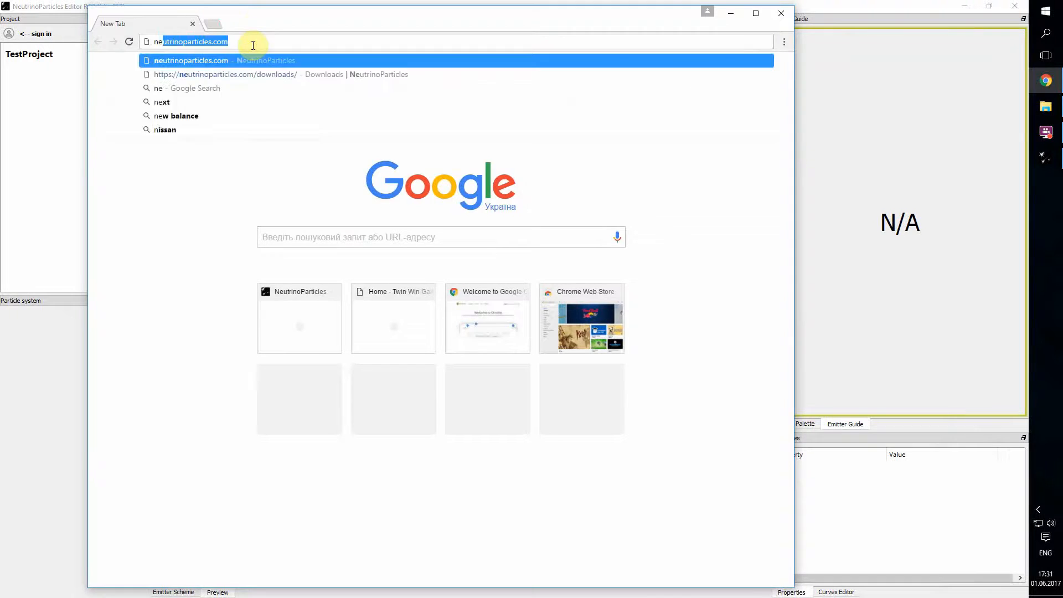
key(Return)
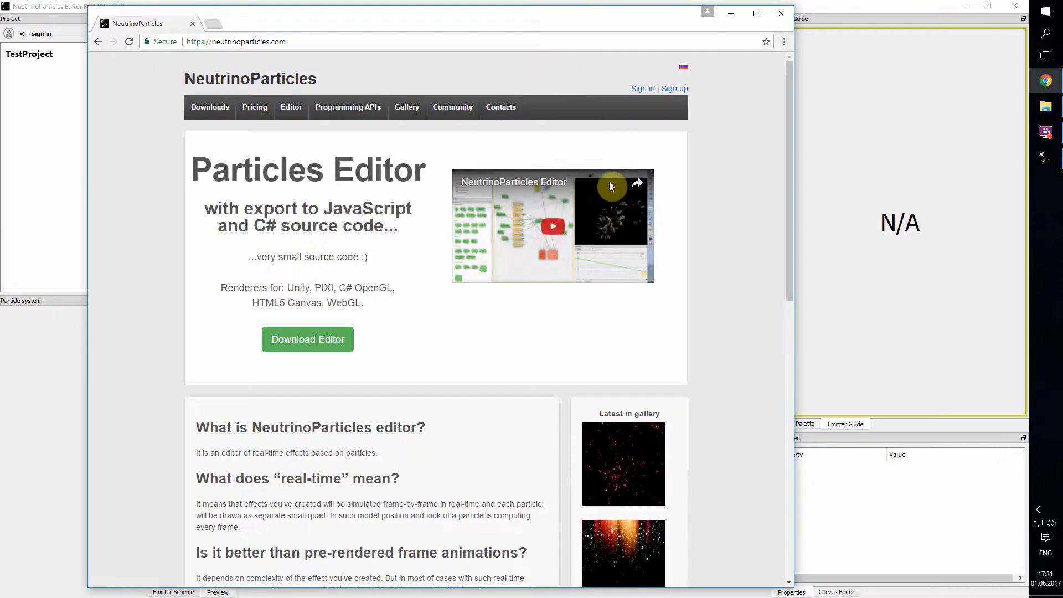
click(675, 98)
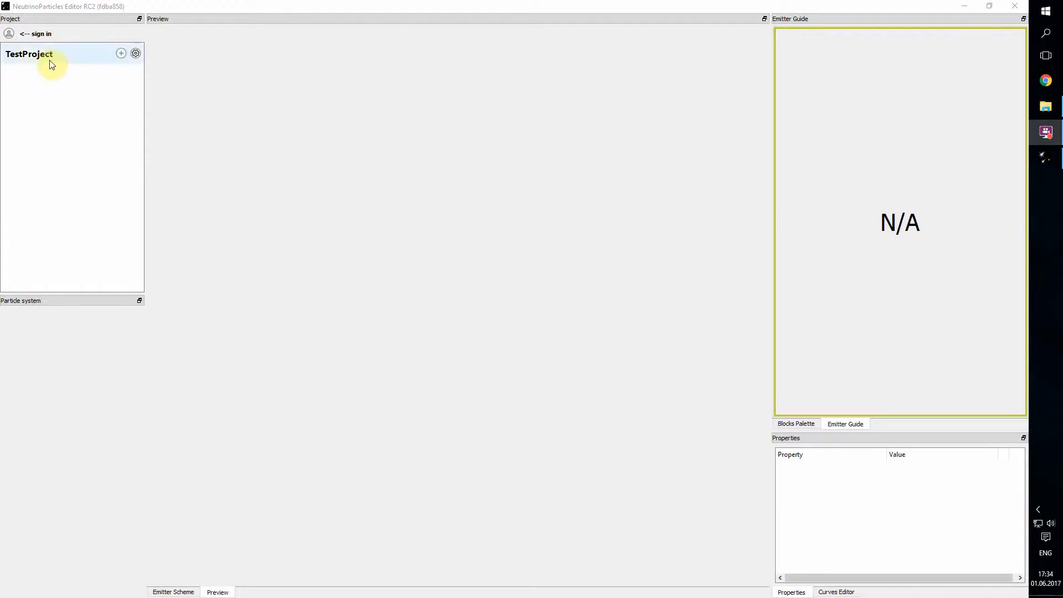
Sign in to the account in NeutrinoParticles Editor with the account login and password.
click(9, 33)
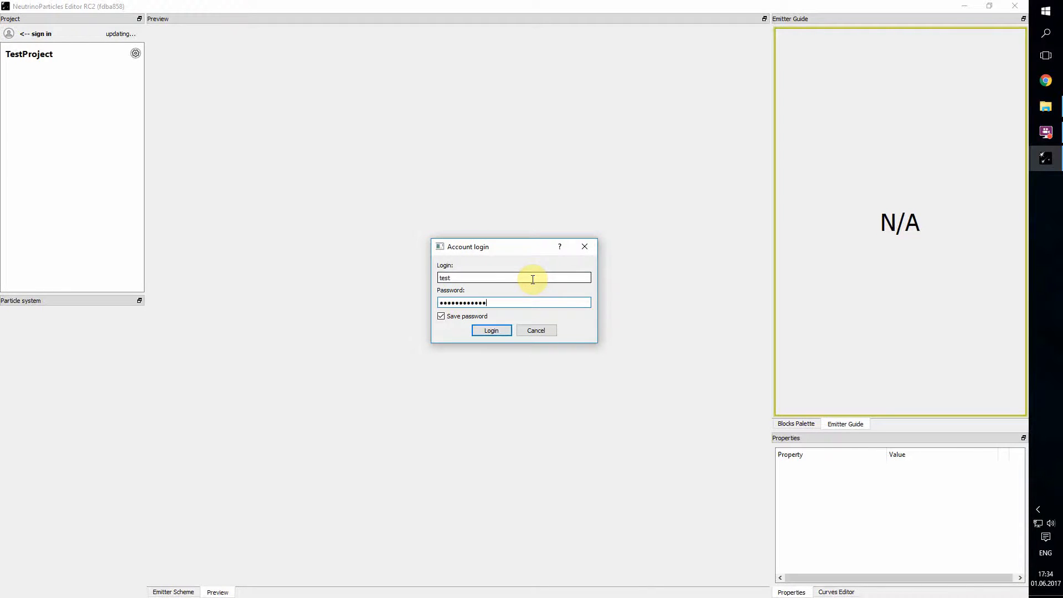
click(493, 331)
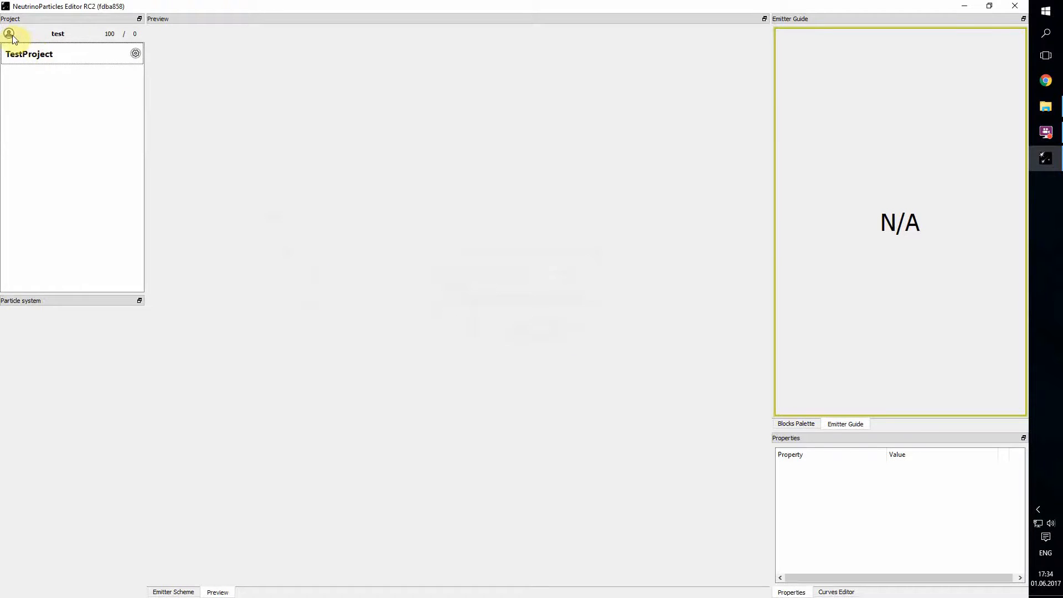
Reopen the TestProject settings and examine the Unity, C# and JS exporter options.
mouse_move(54, 63)
click(136, 53)
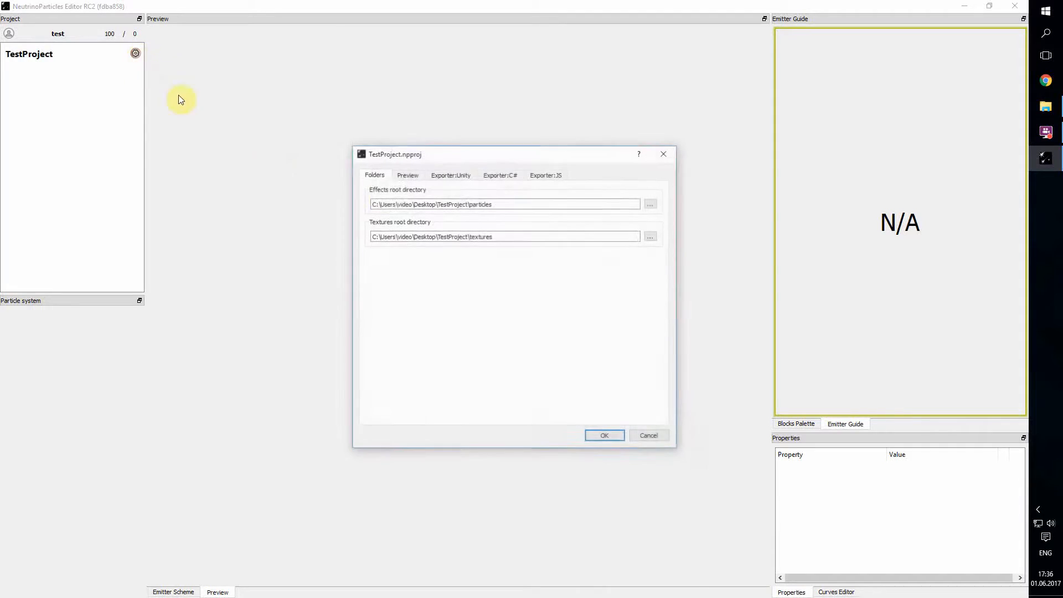
click(458, 176)
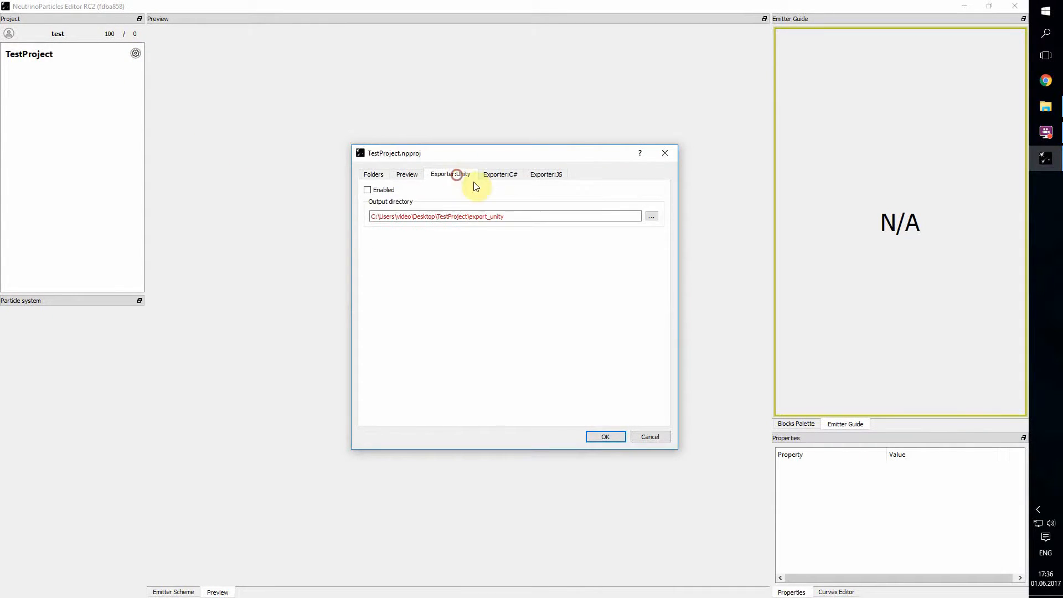
click(504, 175)
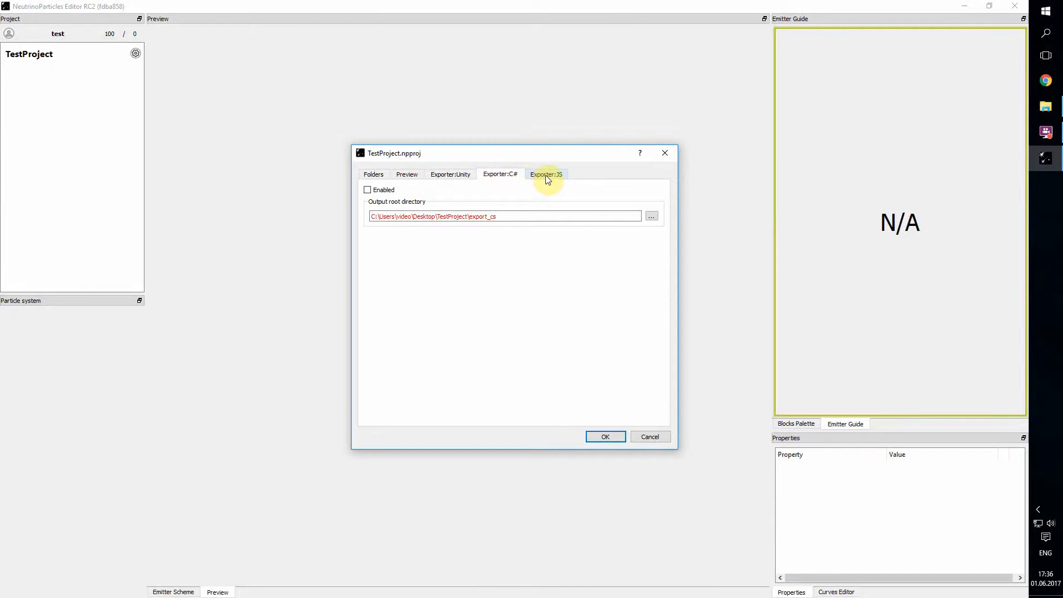
click(546, 175)
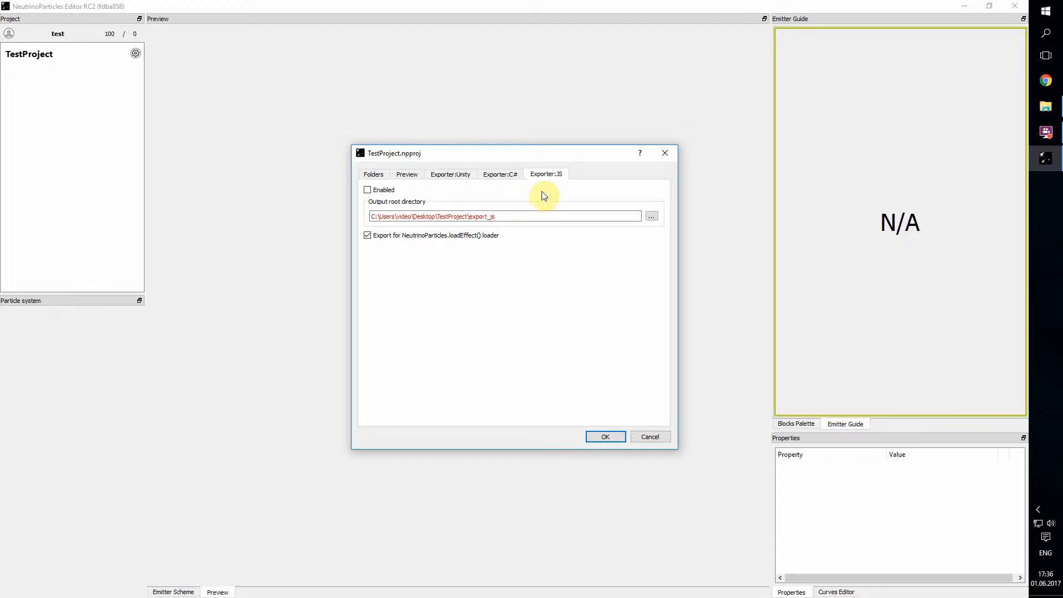
click(502, 175)
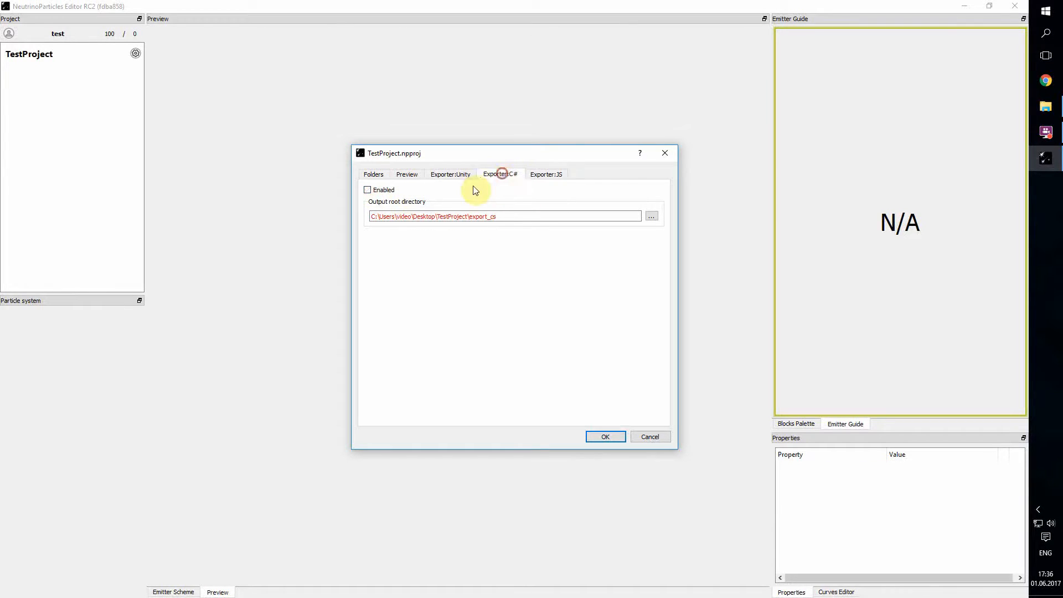
Enable the Unity, C# and JS exporters in the TestProject settings, accept them and save the project.
click(451, 175)
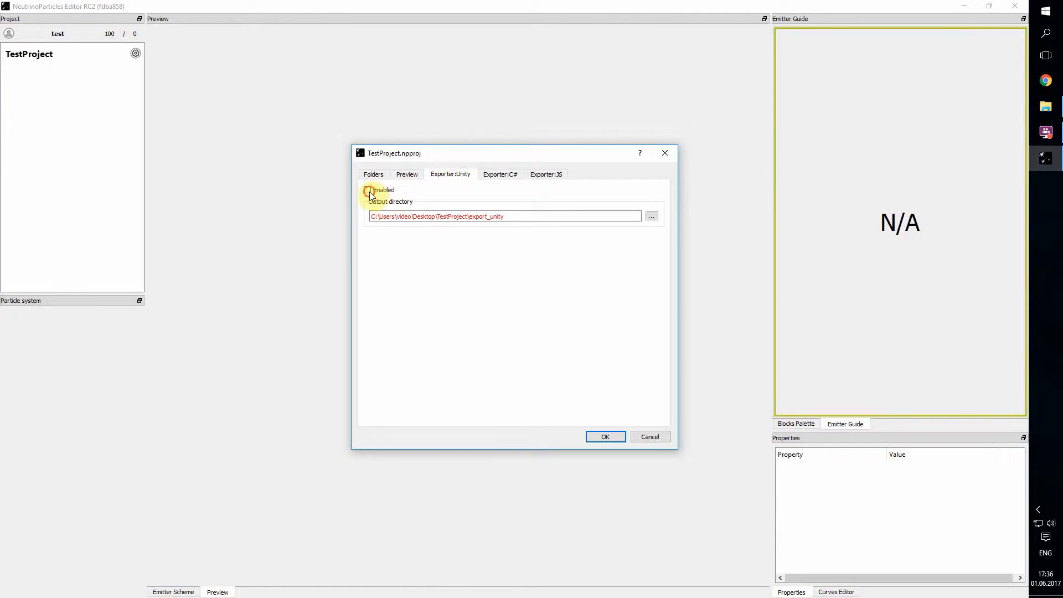
click(514, 177)
click(541, 175)
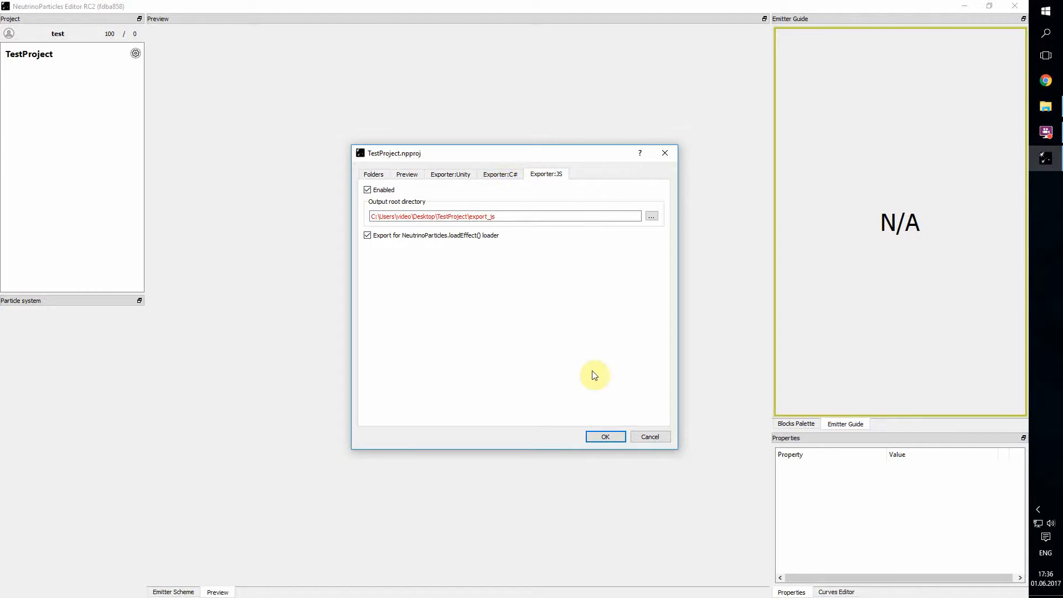
click(619, 437)
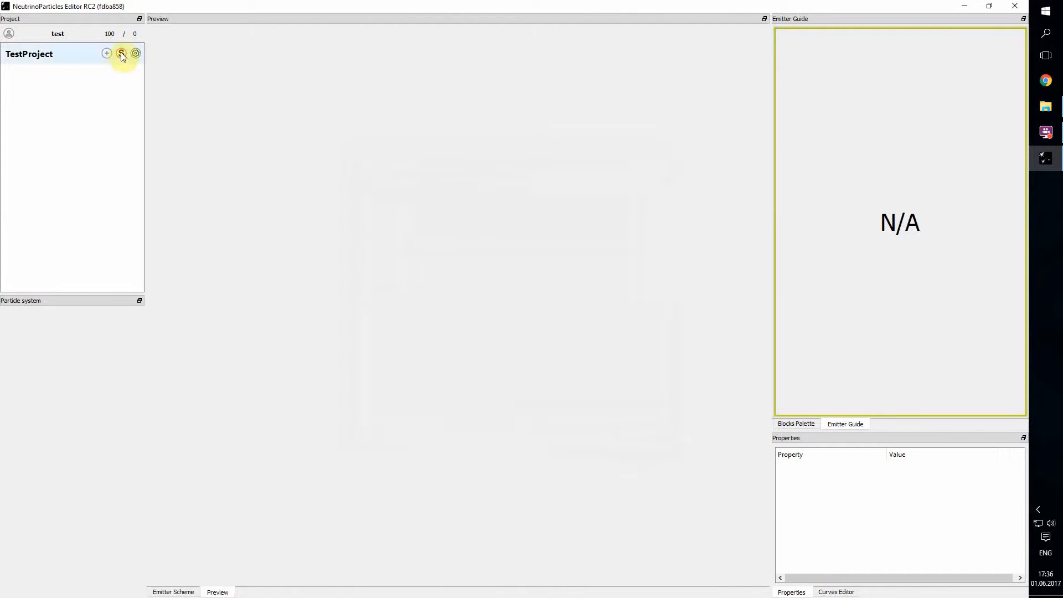
click(121, 54)
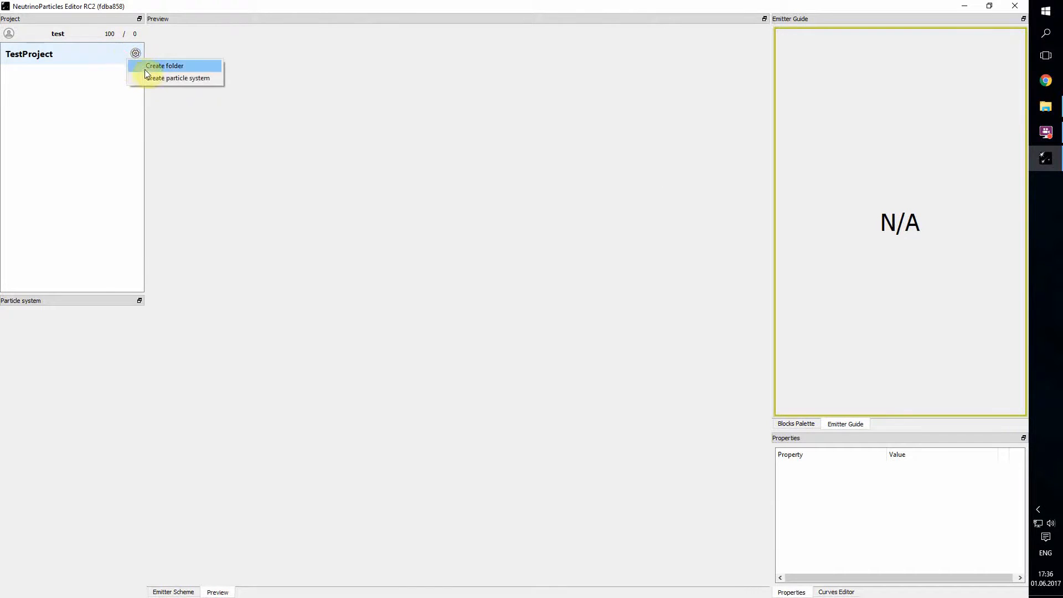
Create and save a particle system named TestEffect in the project, and export it.
click(160, 78)
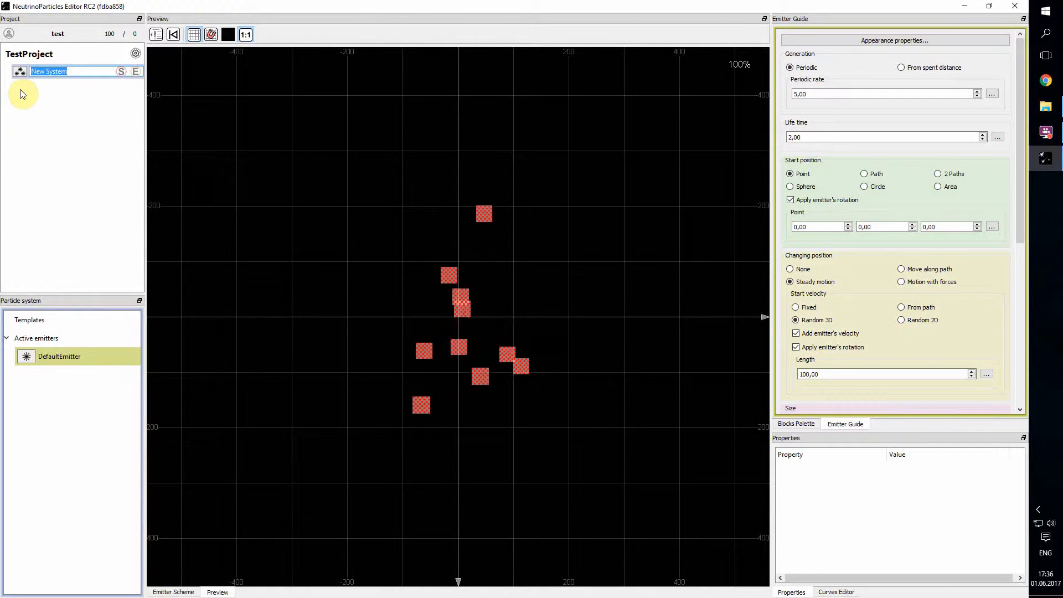
text(TestEffect)
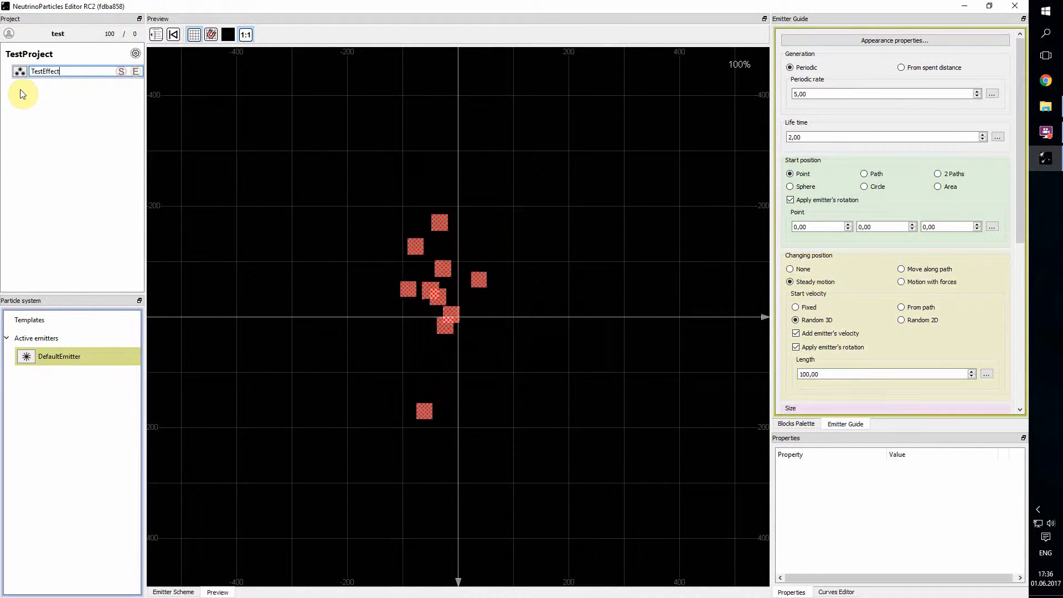
key(Return)
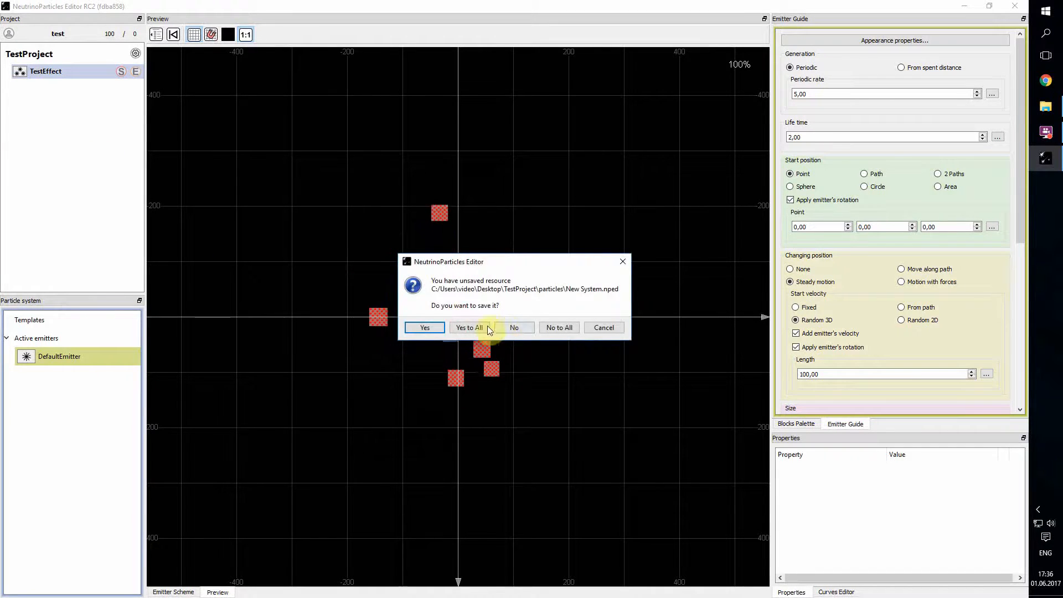
click(437, 328)
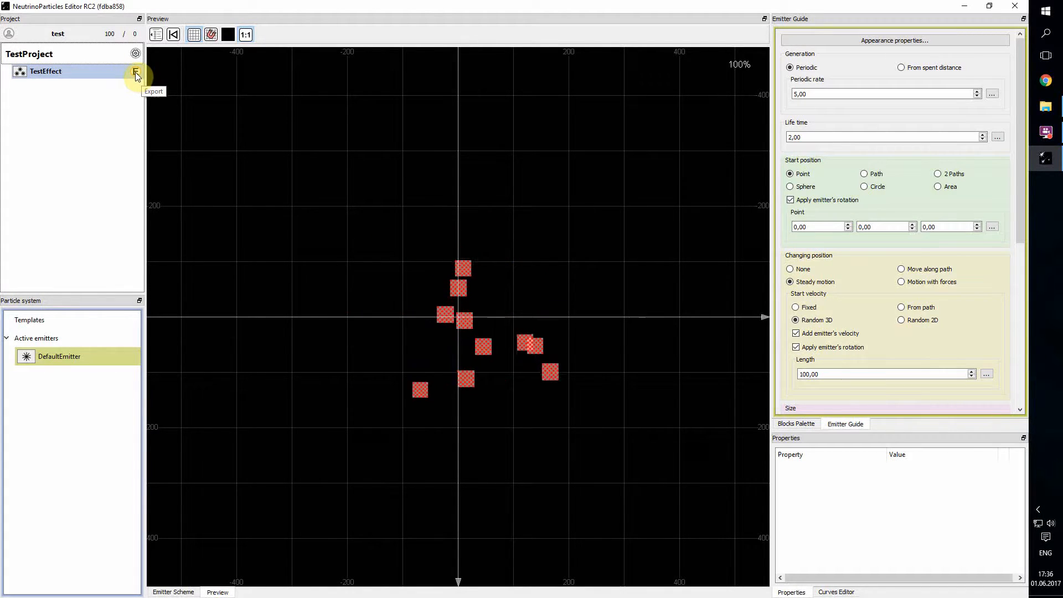
click(135, 72)
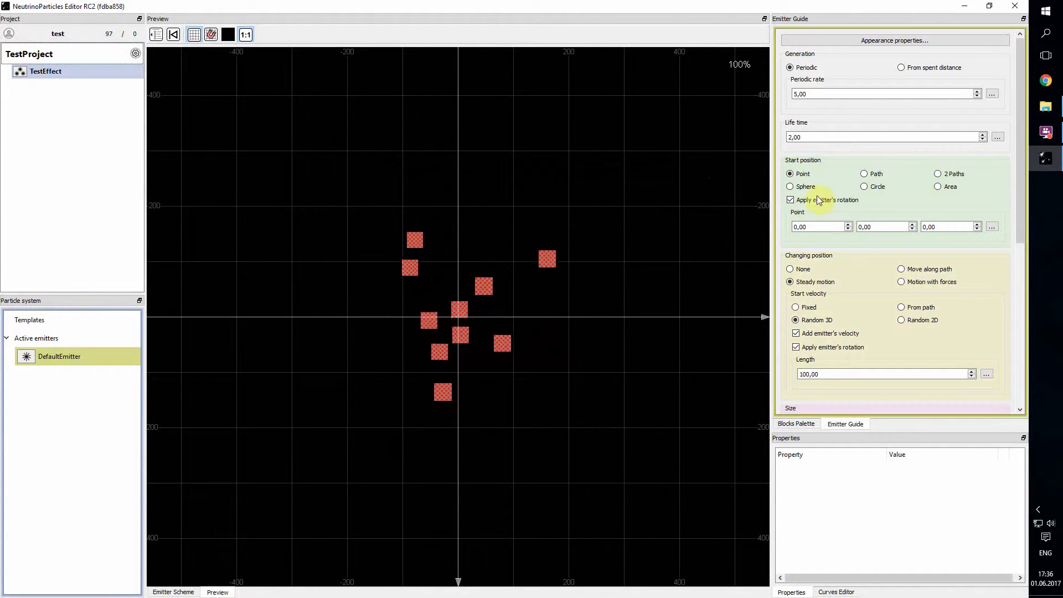
Switch to File Explorer and inspect the exported files in the project's export_unity, export_js and export_cs folders.
click(1045, 107)
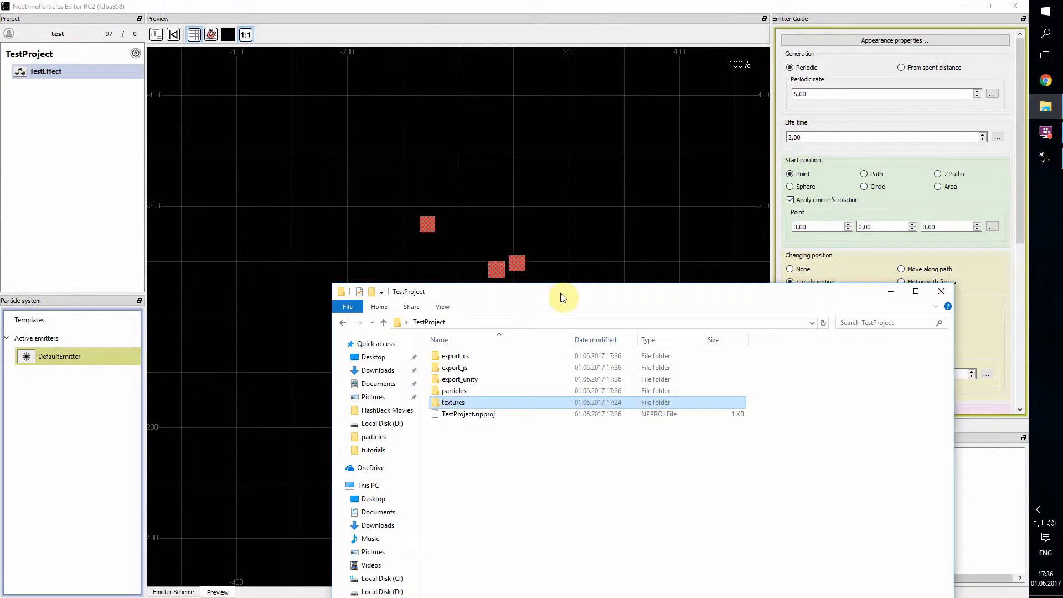
drag(563, 292, 533, 159)
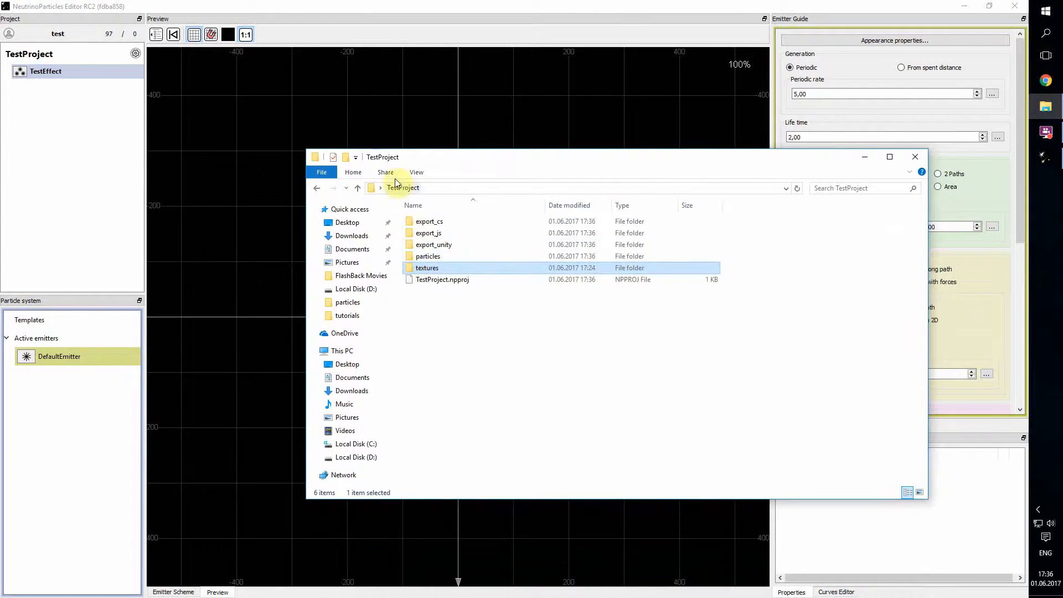
double_click(446, 247)
click(431, 224)
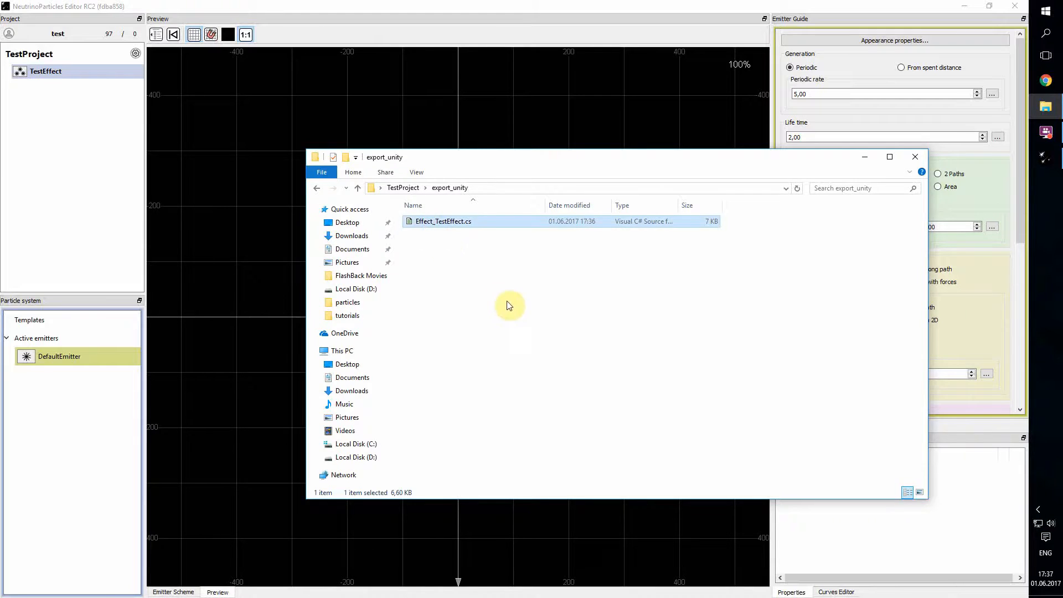
click(358, 189)
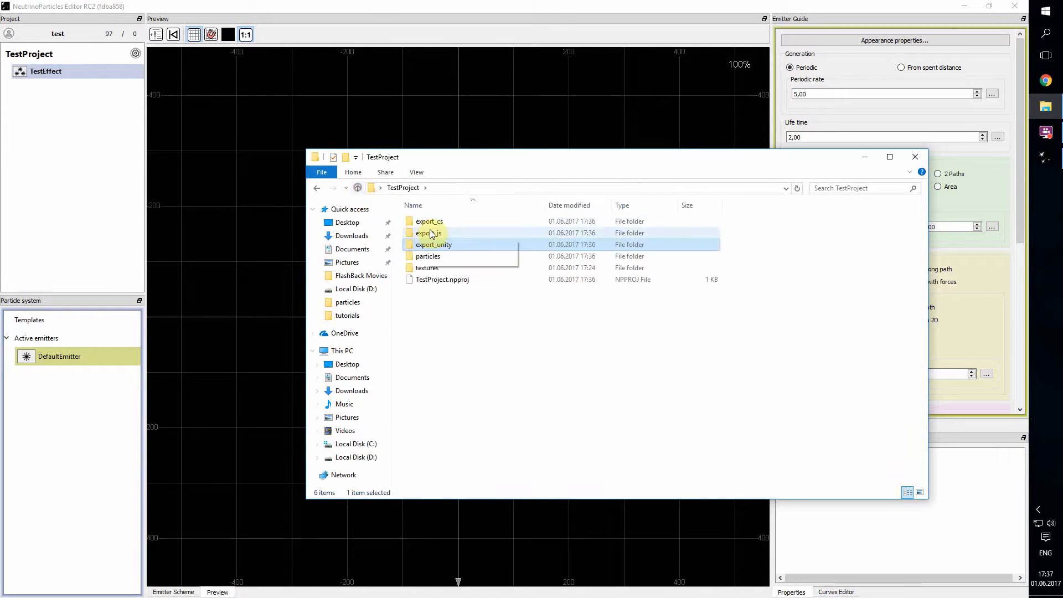
double_click(431, 231)
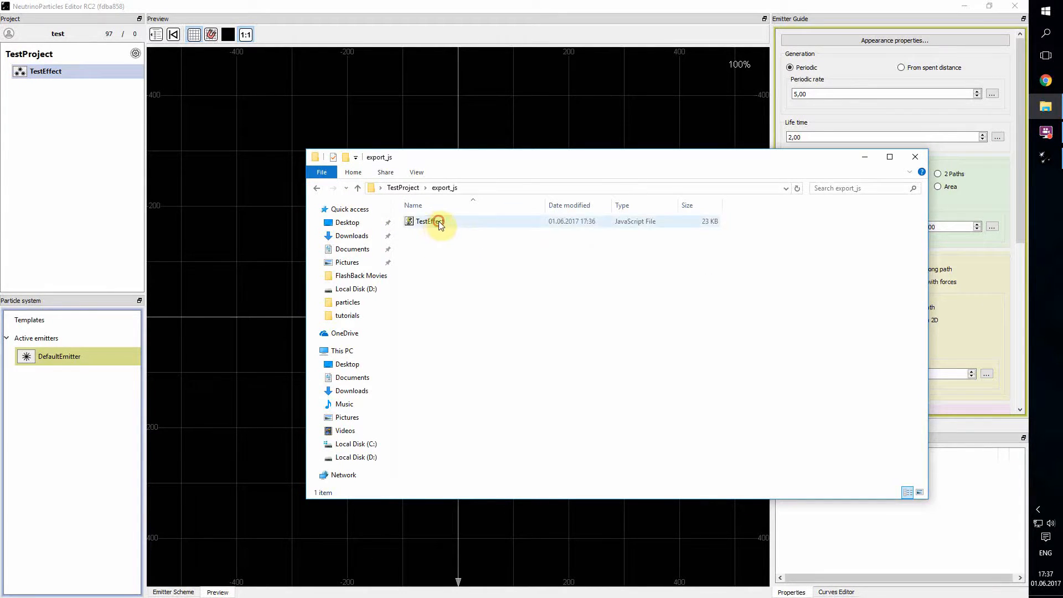
click(358, 188)
double_click(426, 222)
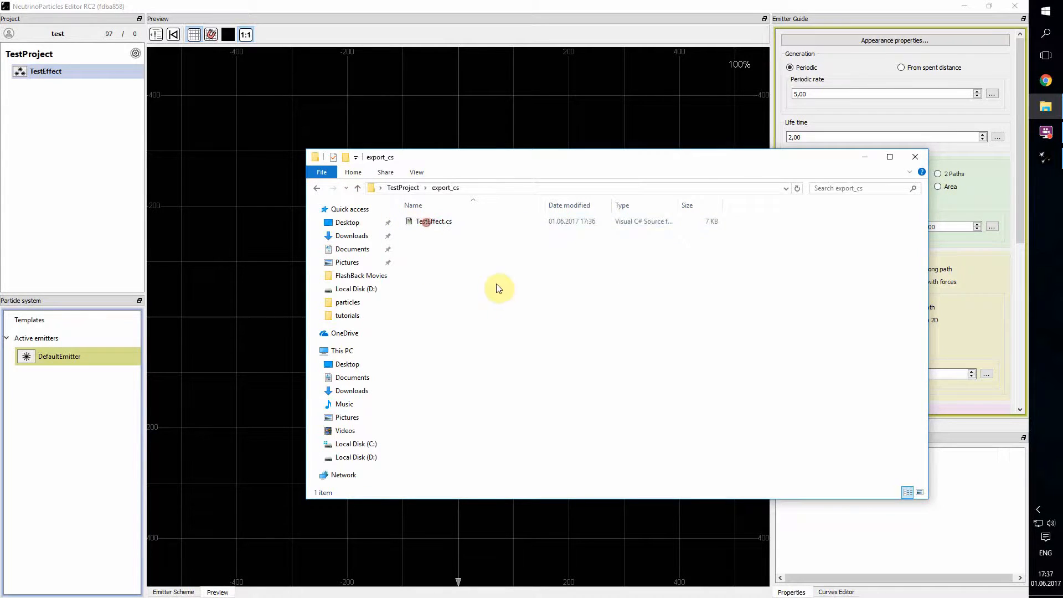
click(358, 190)
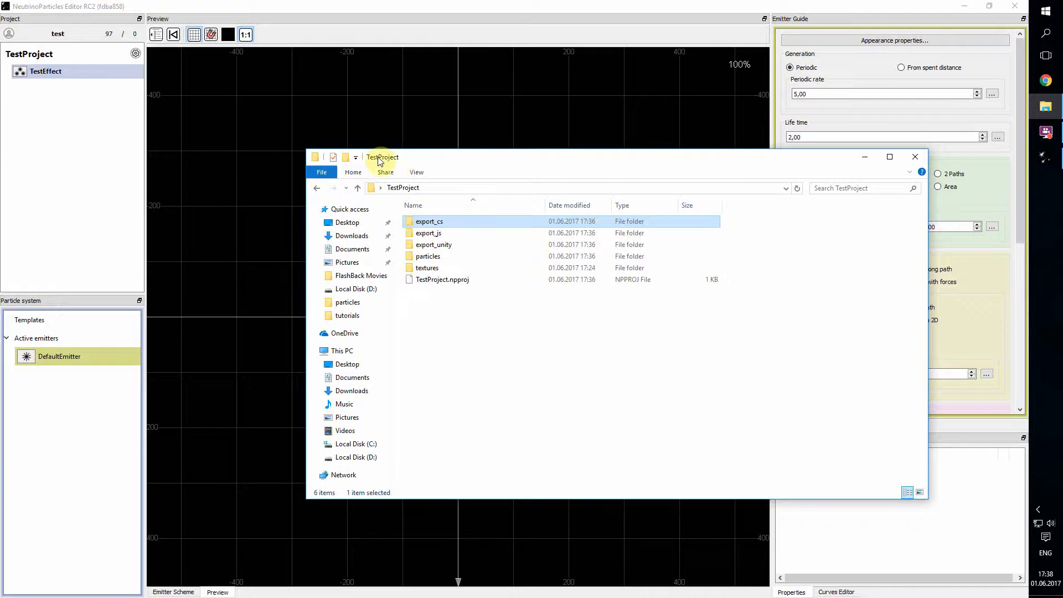
Switch back to NeutrinoParticles Editor and try the Path and 2 Paths start positions on DefaultEmitter, returning it to Point.
click(59, 74)
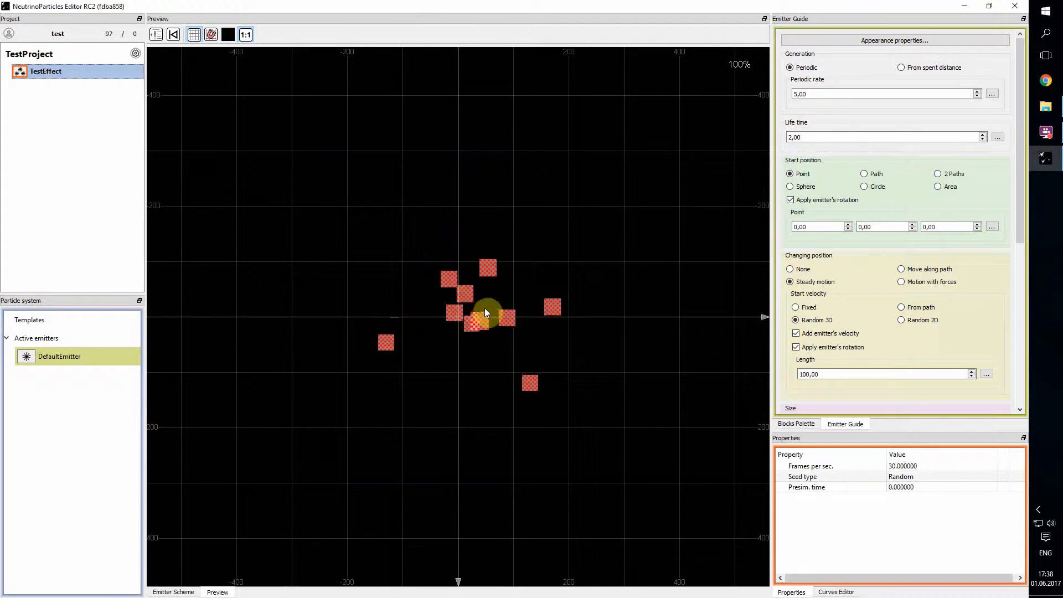
click(869, 174)
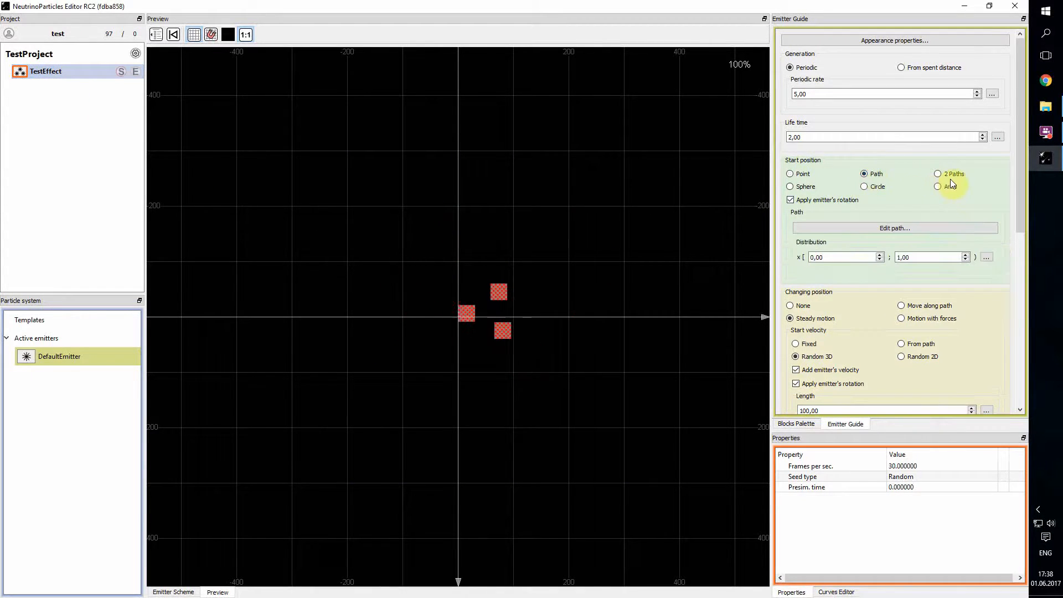
click(938, 174)
click(864, 174)
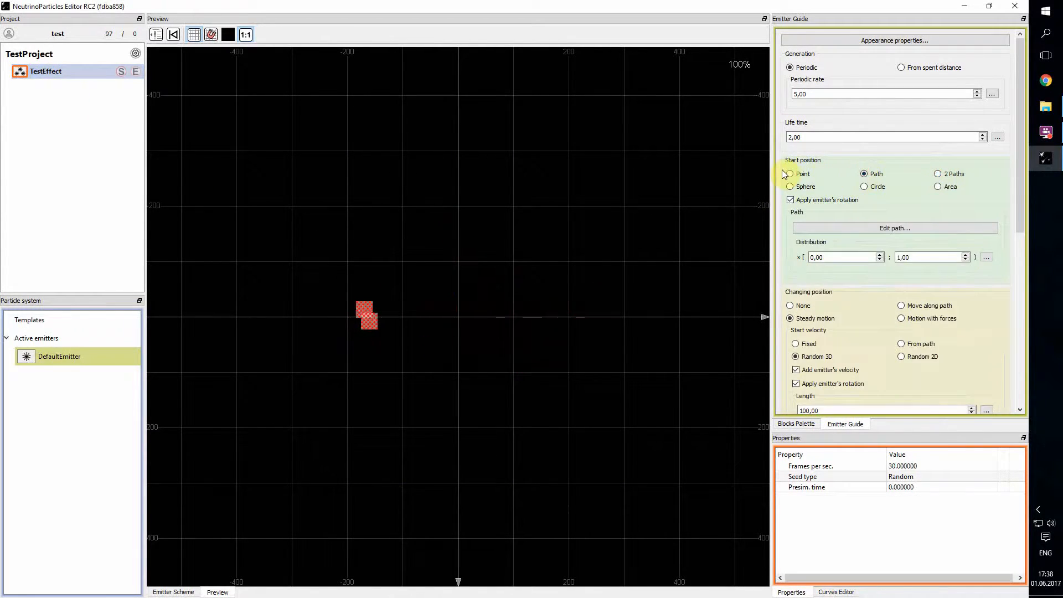
click(789, 173)
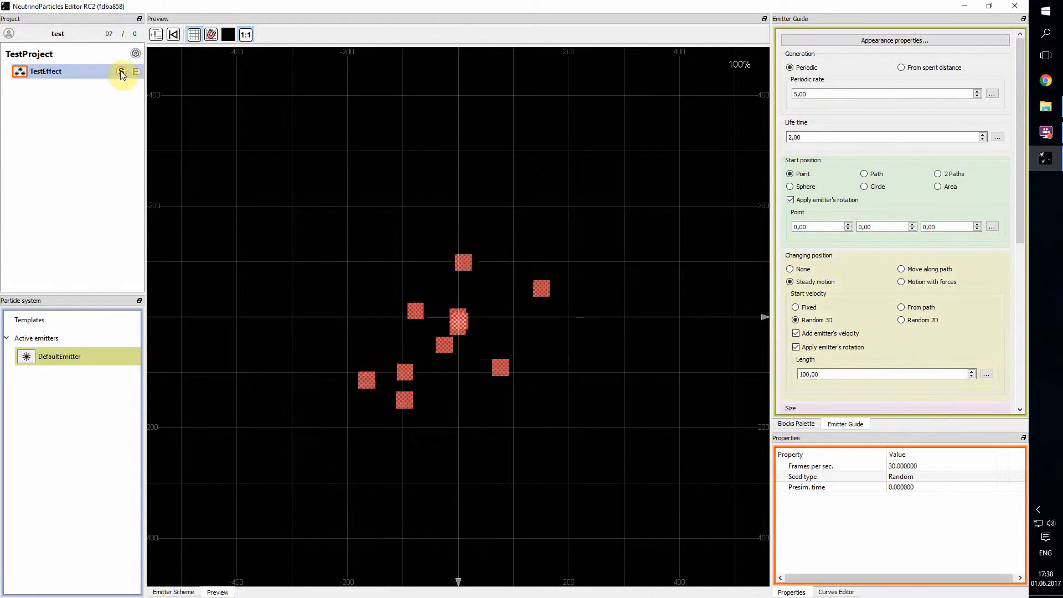
Examine the Discard changes option available for TestEffect without applying it.
right_click(91, 72)
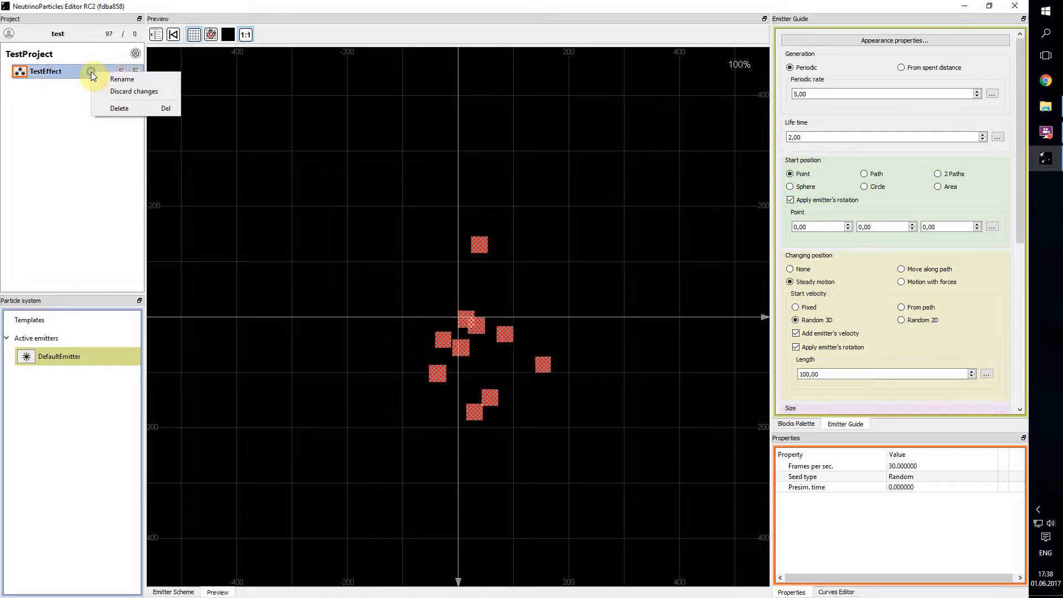
click(81, 71)
right_click(87, 68)
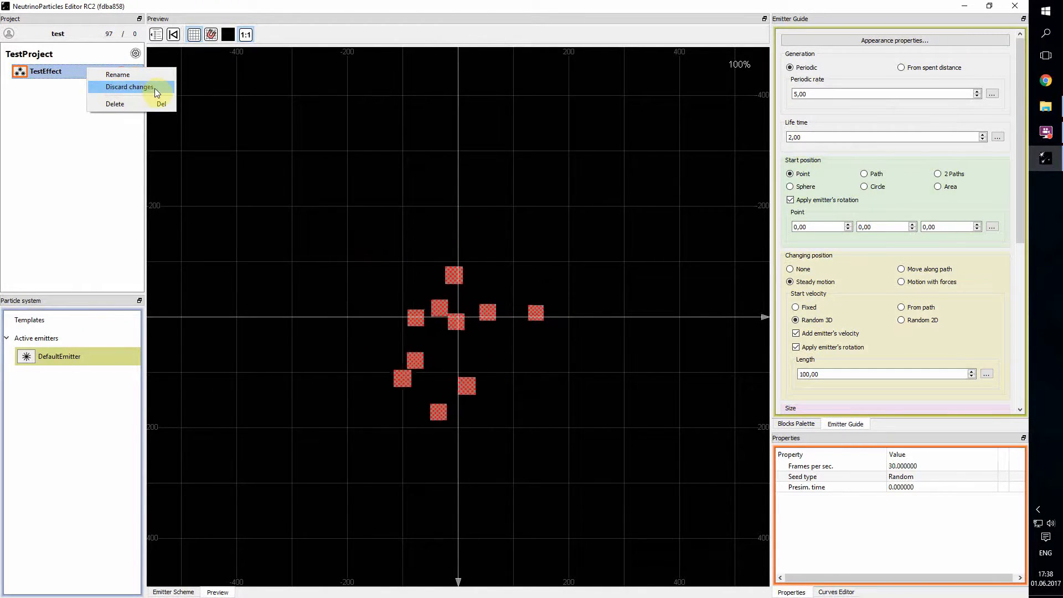
click(71, 72)
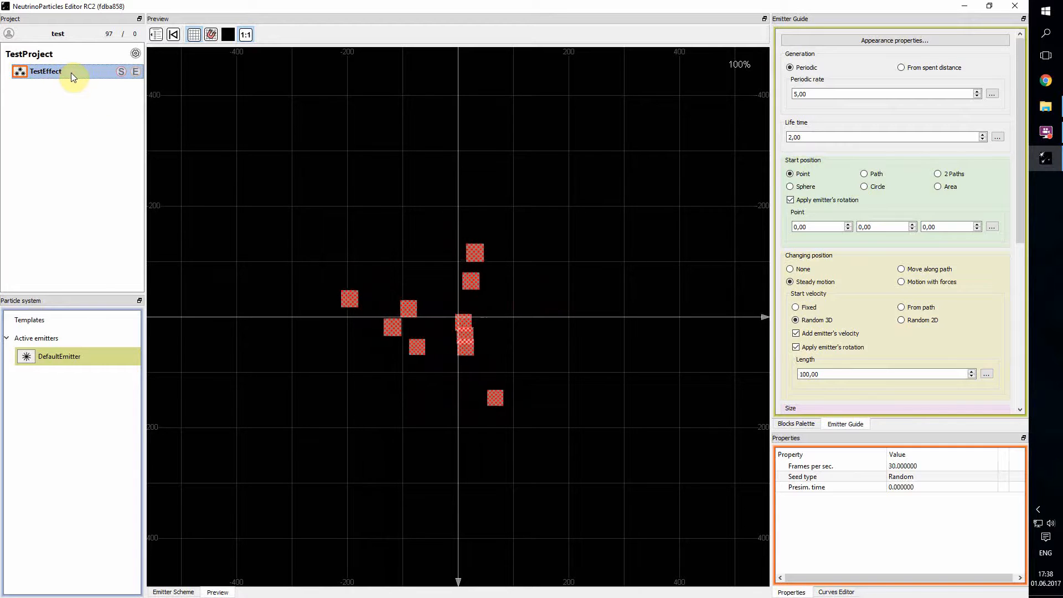
right_click(82, 75)
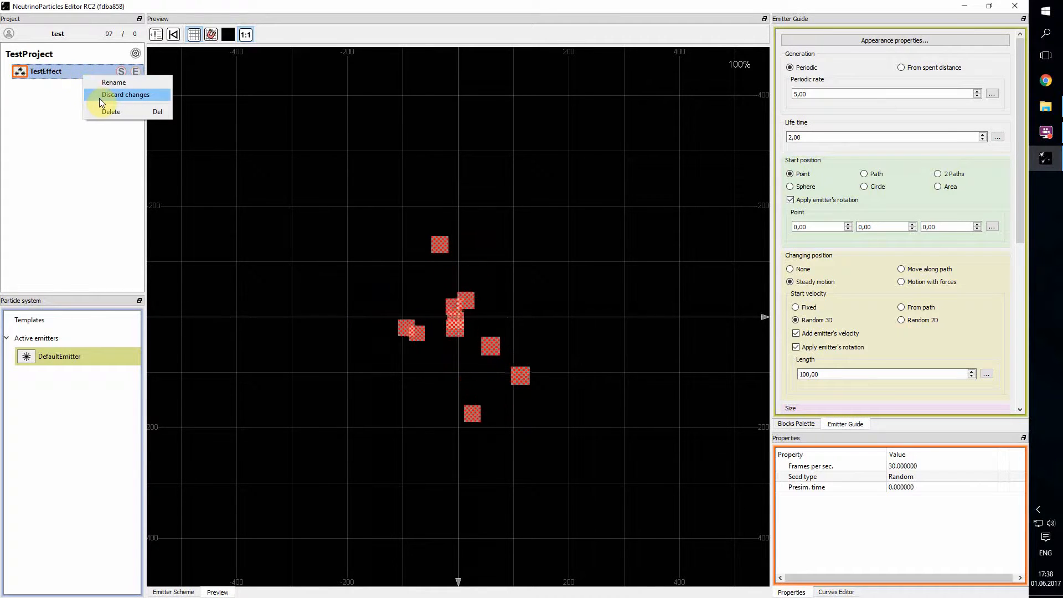
click(79, 74)
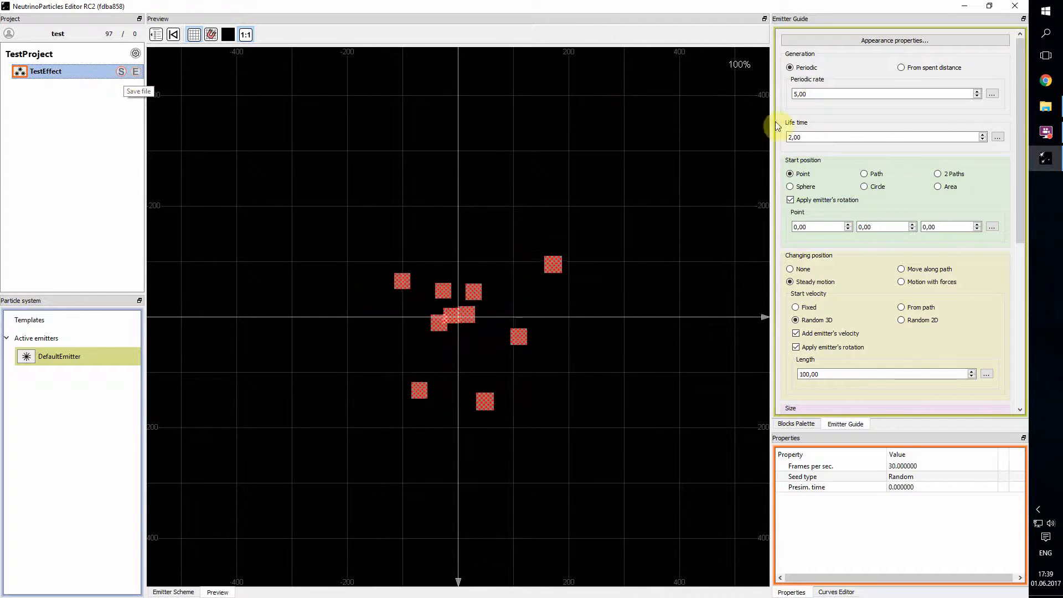
Inspect TestEffect.autosave in the project's particles folder in File Explorer, and return to NeutrinoParticles Editor.
click(1046, 110)
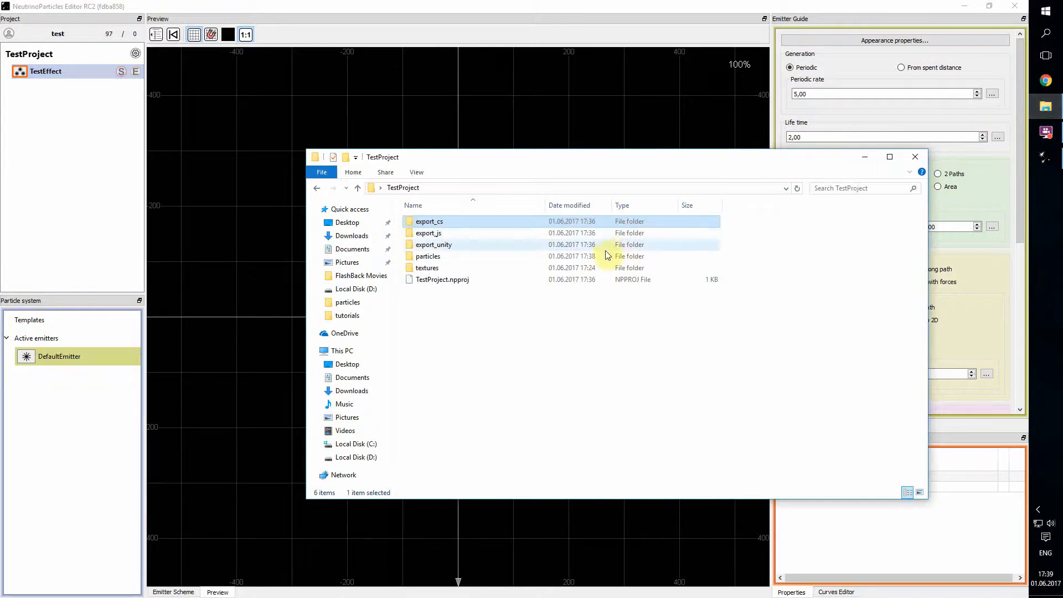
double_click(441, 260)
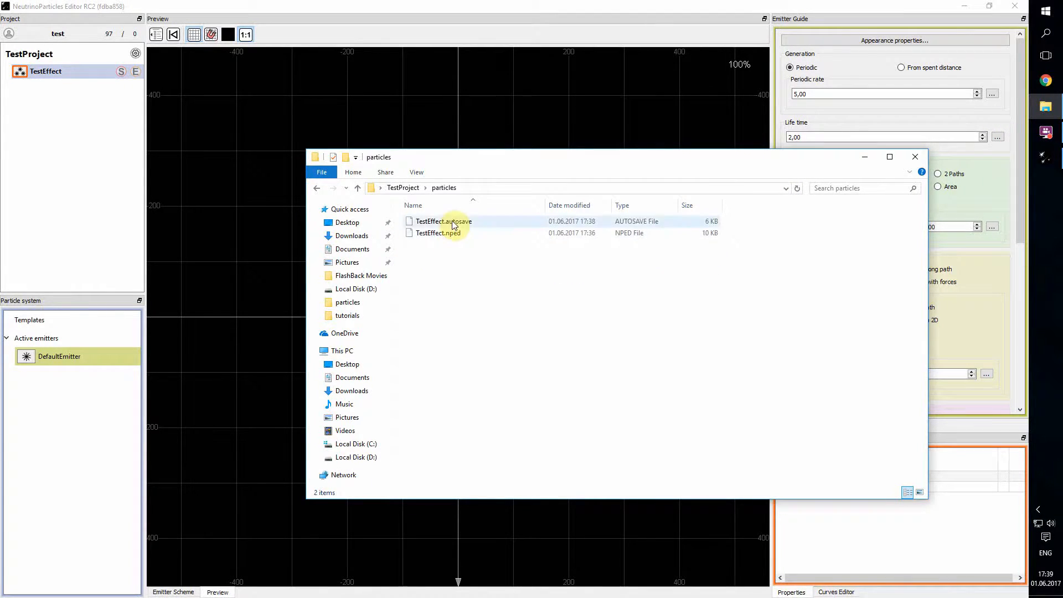
click(452, 222)
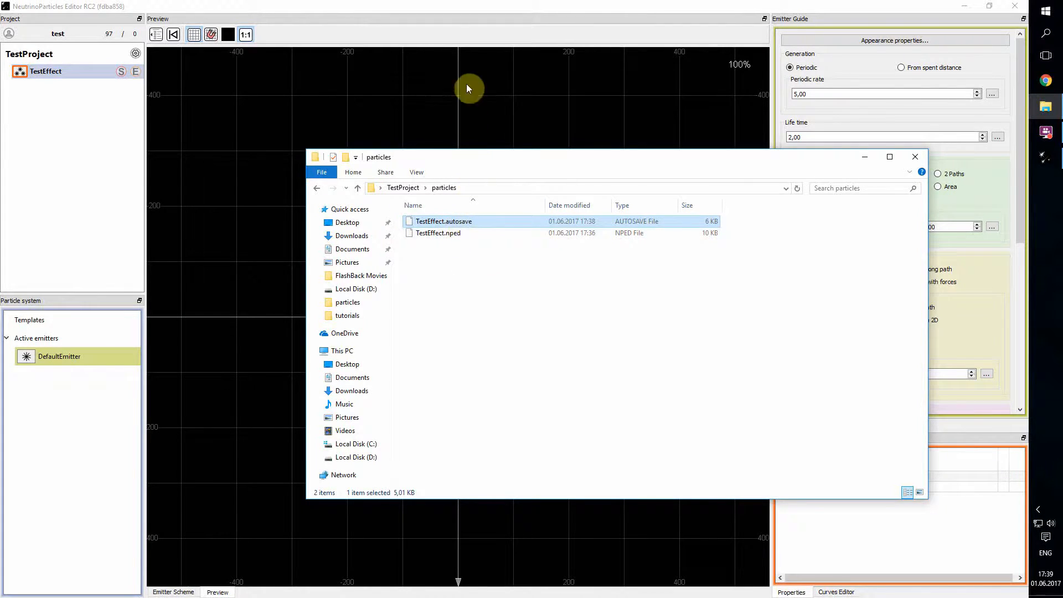
click(459, 9)
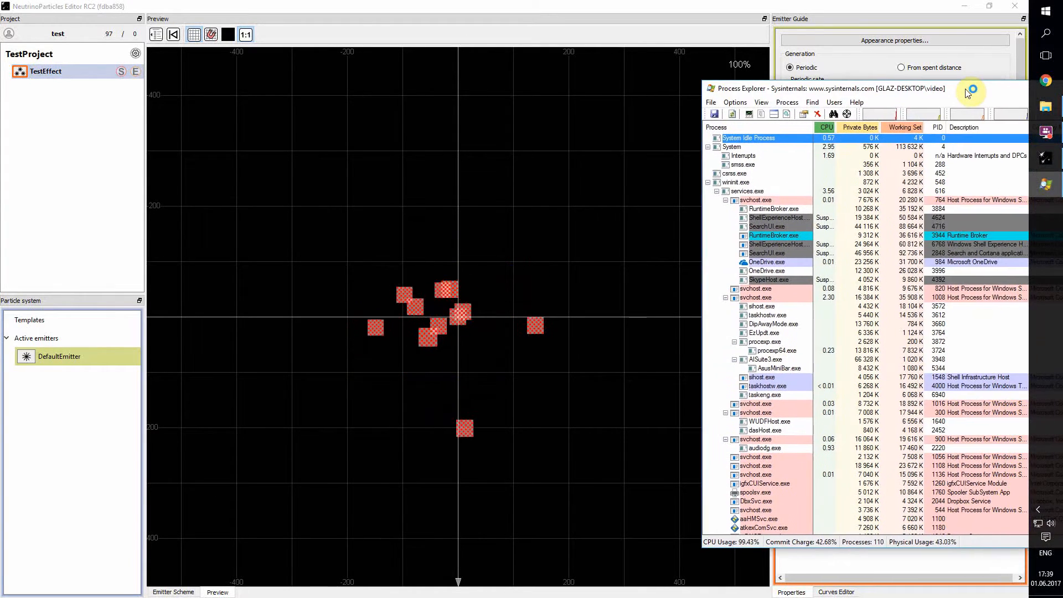
In Process Explorer, kill the NeutrinoParticles Editor.exe process, and close Process Explorer.
scroll(819, 437, down, 20)
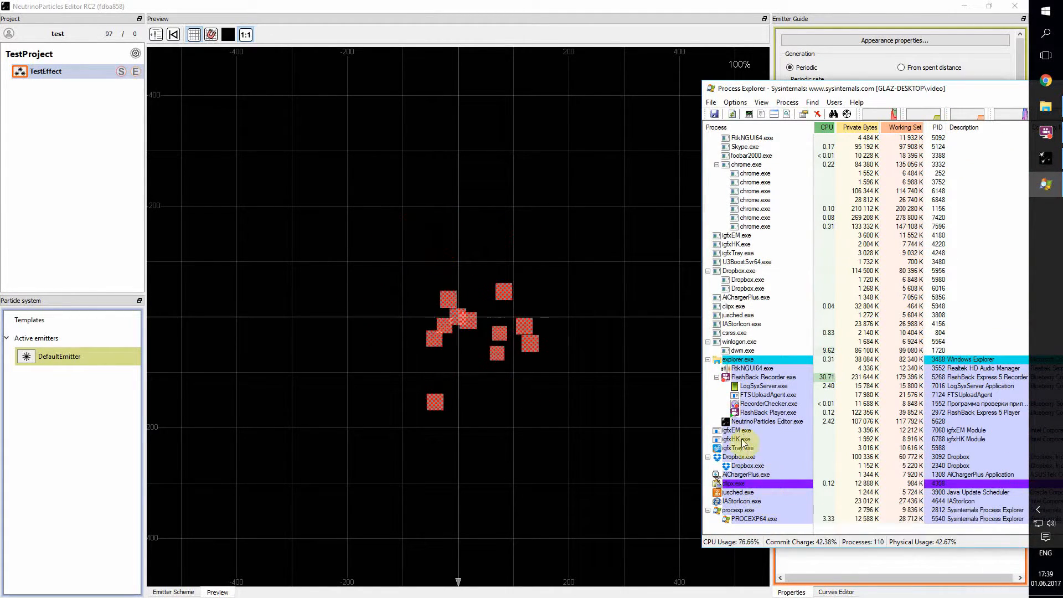
right_click(741, 415)
click(737, 421)
right_click(742, 422)
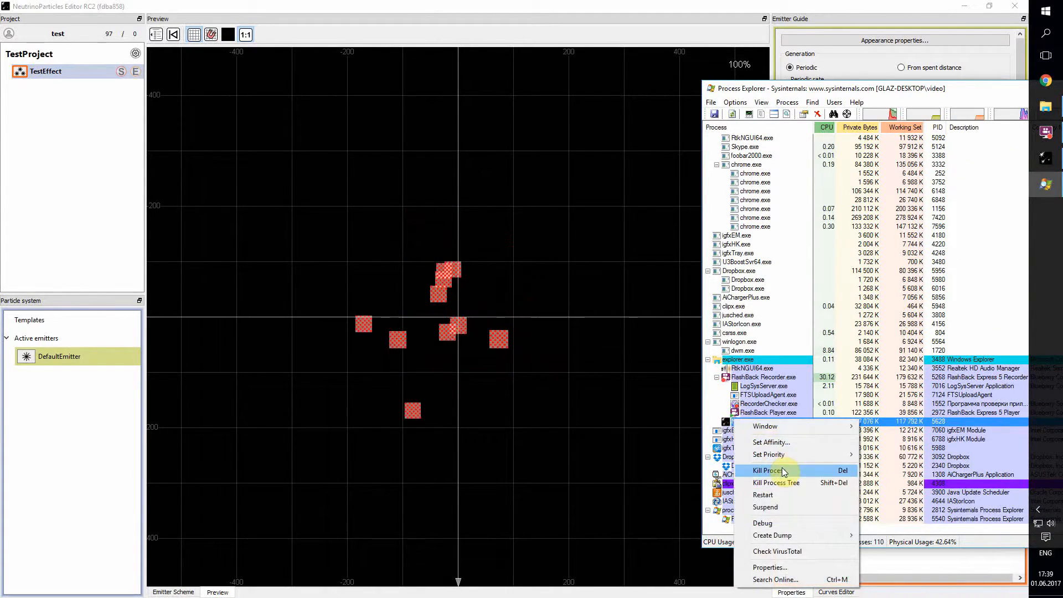
click(782, 474)
click(557, 342)
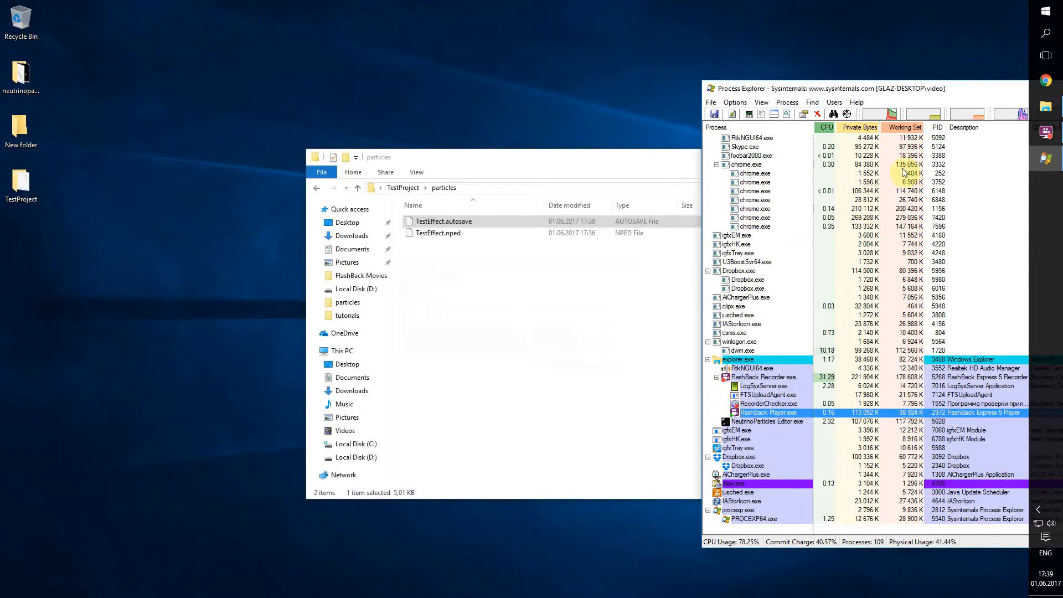
drag(964, 94, 799, 123)
click(948, 121)
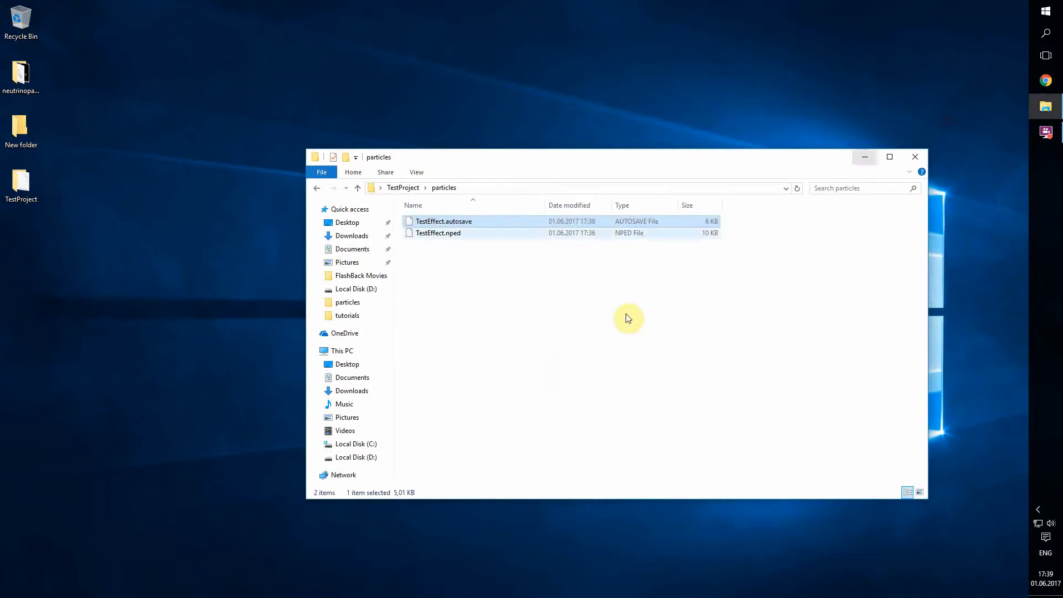
Go back up to the TestProject folder and launch NeutrinoParticles Editor from the neutrinoparticles-editor-RC2 folder on the desktop.
click(357, 189)
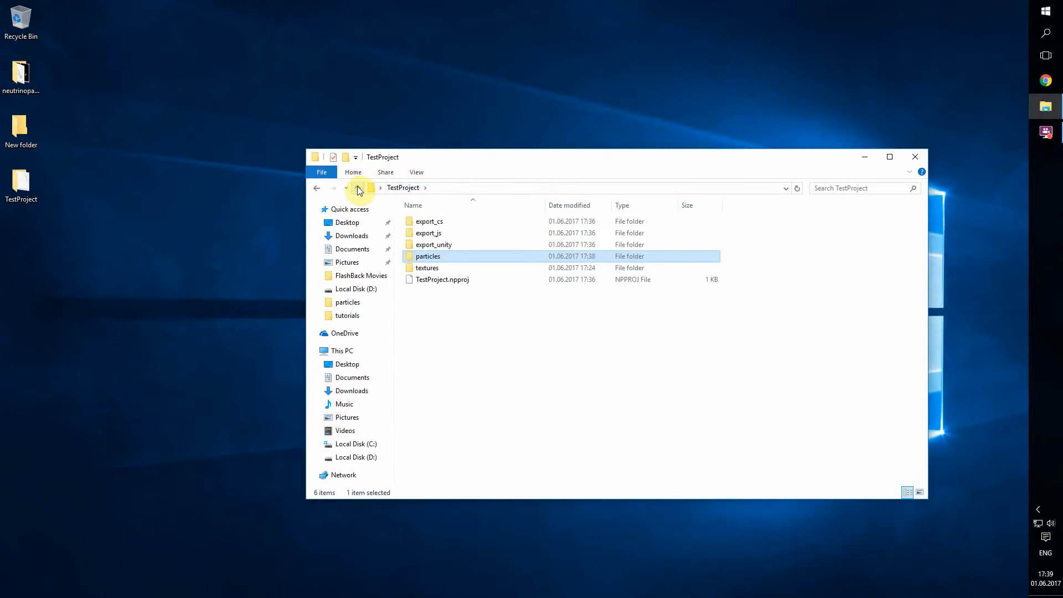
double_click(19, 92)
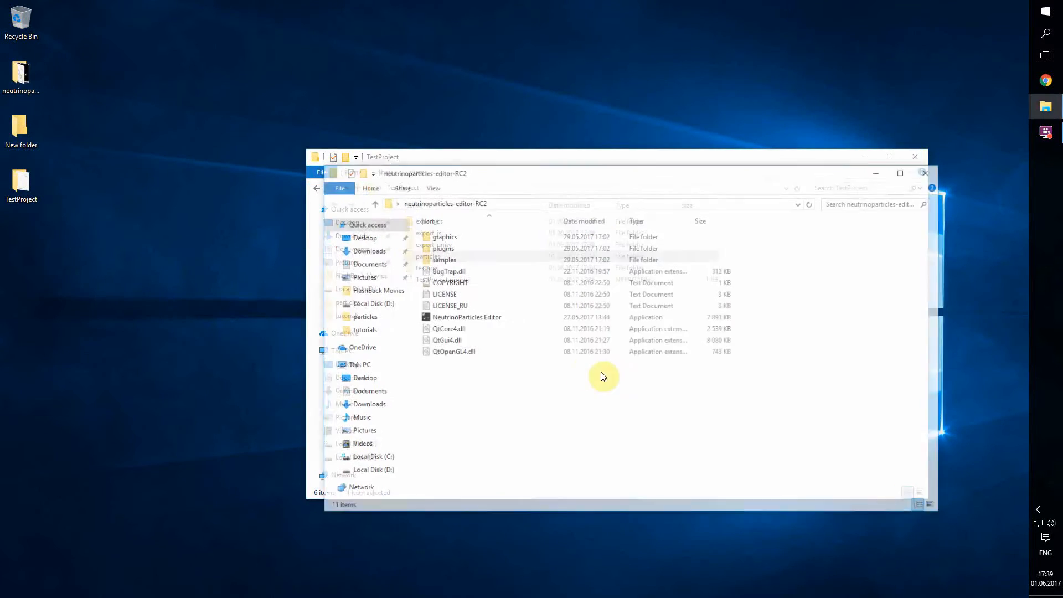
click(482, 320)
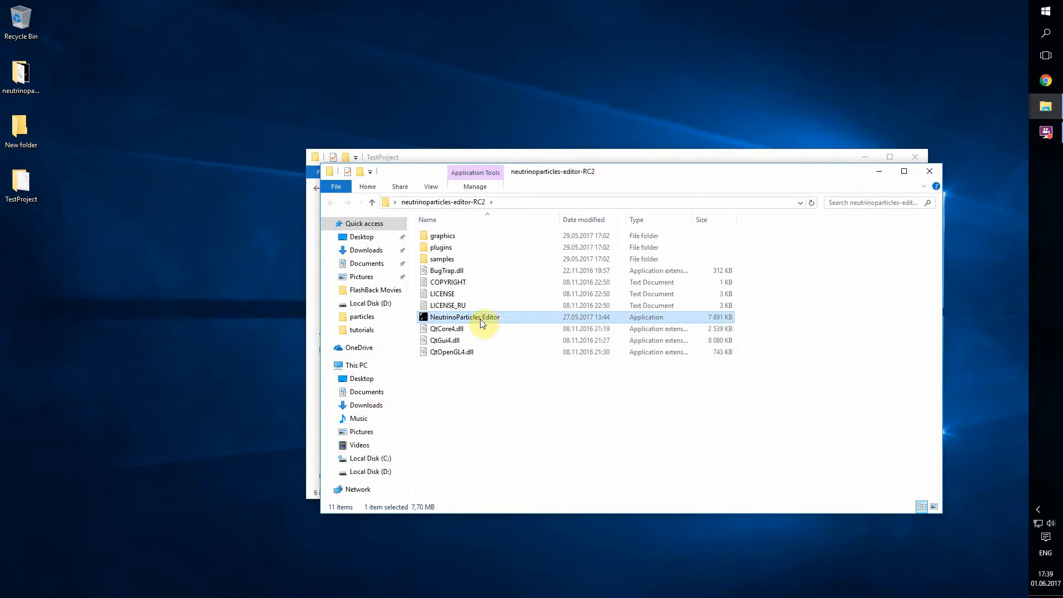
double_click(521, 319)
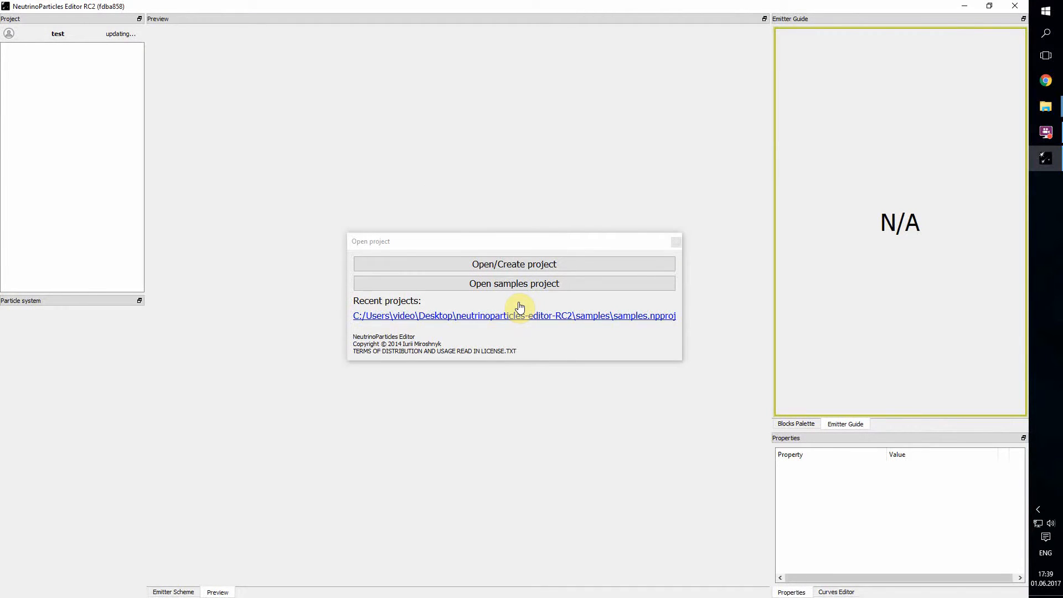
Open TestProject.npproj from the TestProject folder on the Desktop and load the TestEffect particle system.
click(450, 264)
click(222, 112)
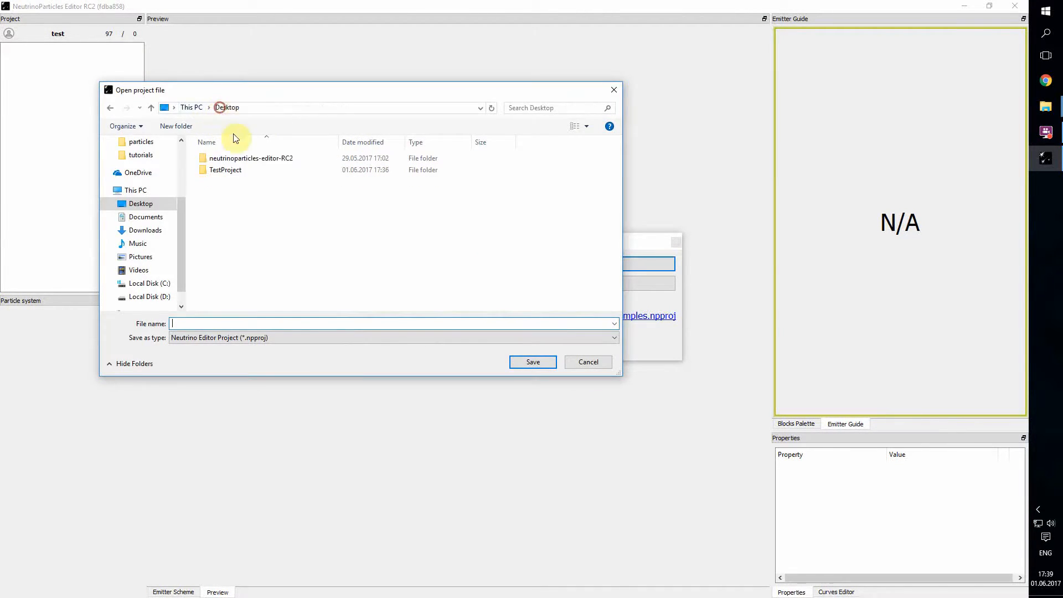
double_click(245, 170)
double_click(246, 217)
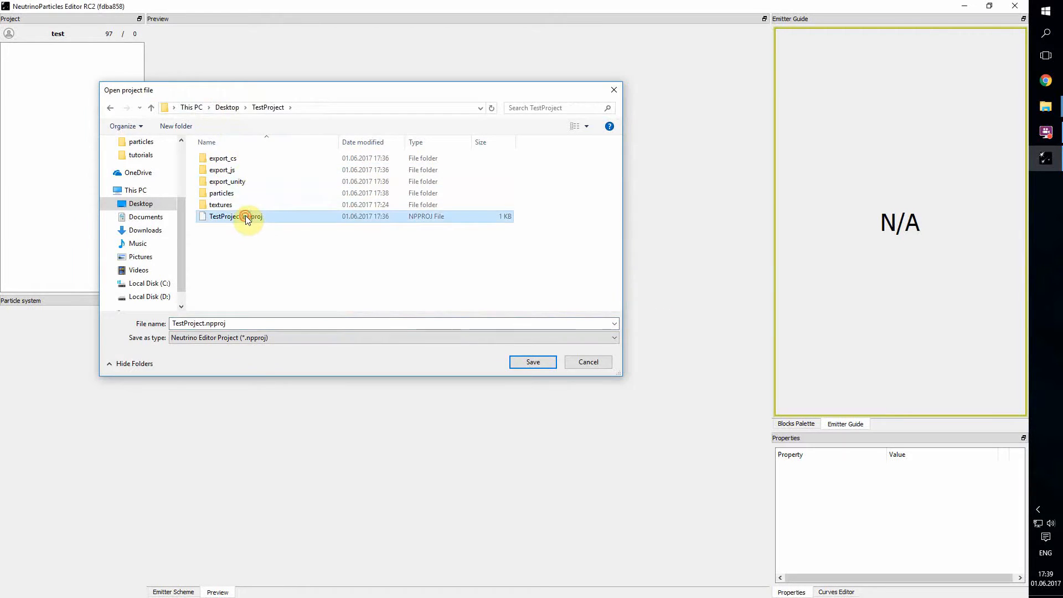
double_click(58, 76)
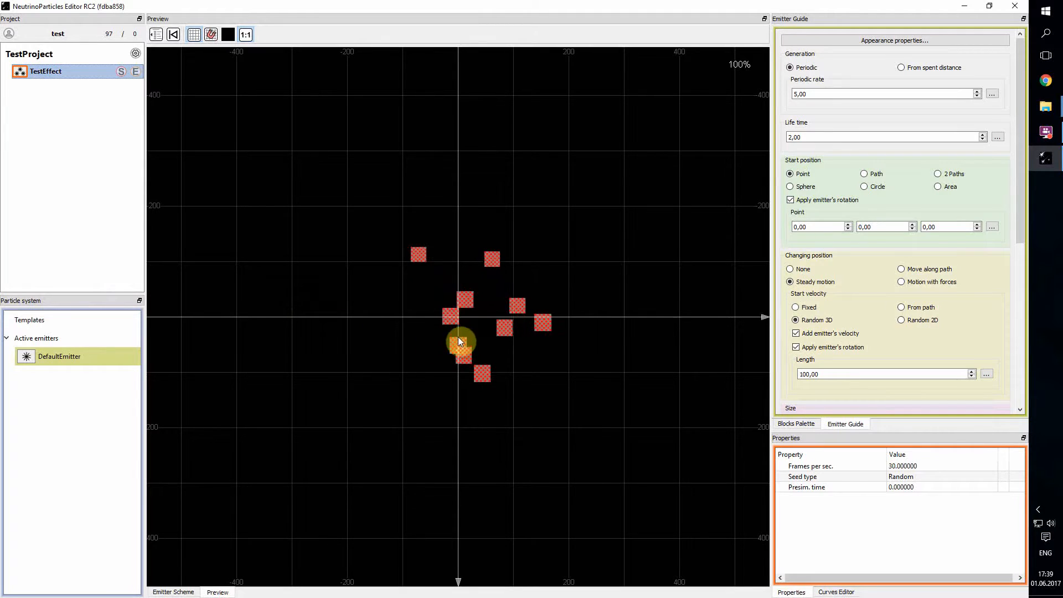
Save TestEffect, inspect the project's particles folder in File Explorer, and close that folder window.
click(121, 73)
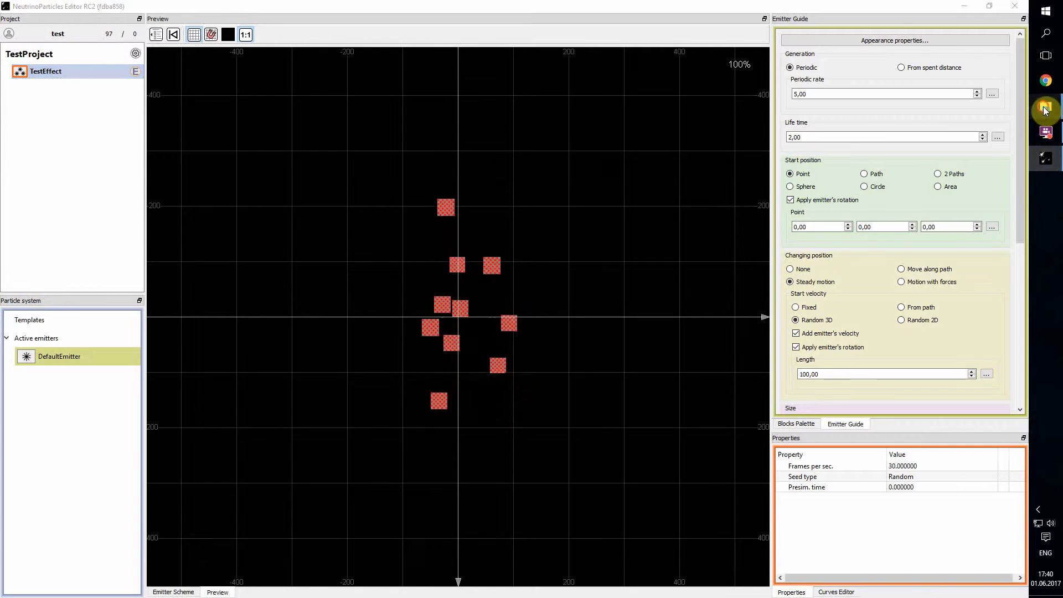
mouse_move(1045, 106)
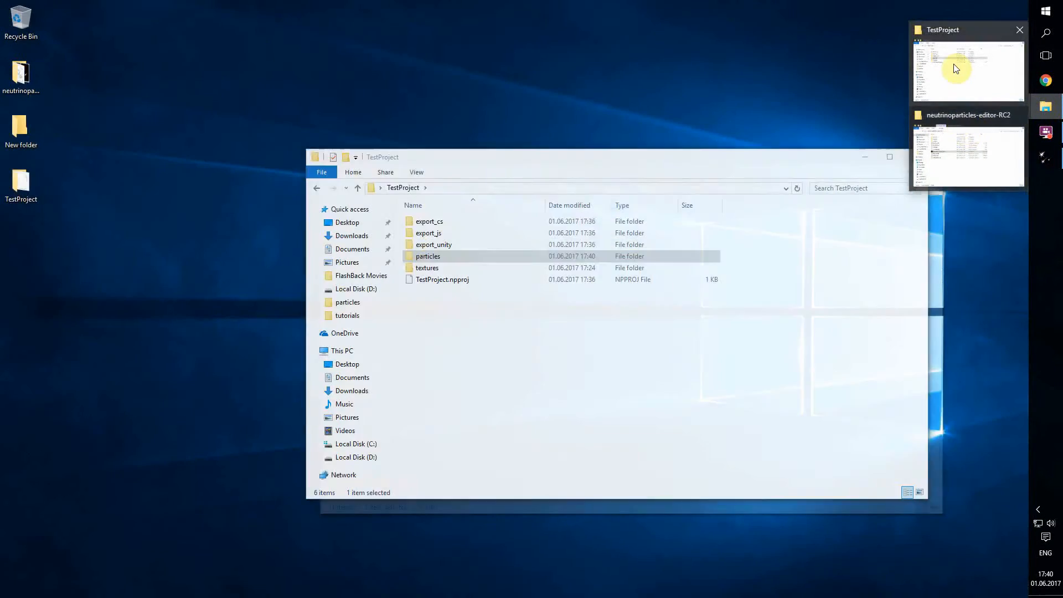
click(924, 67)
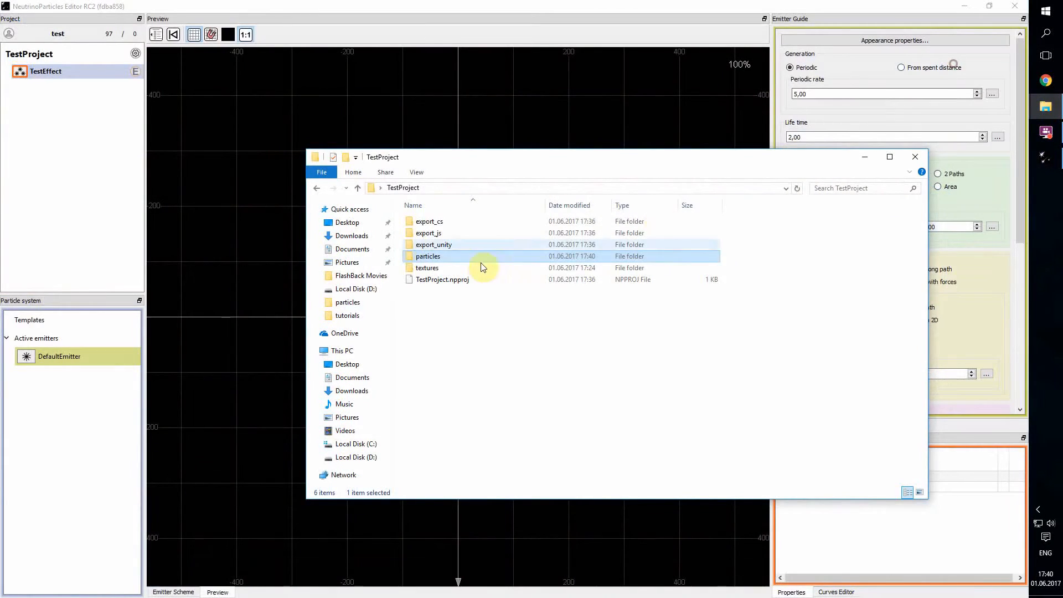
double_click(438, 257)
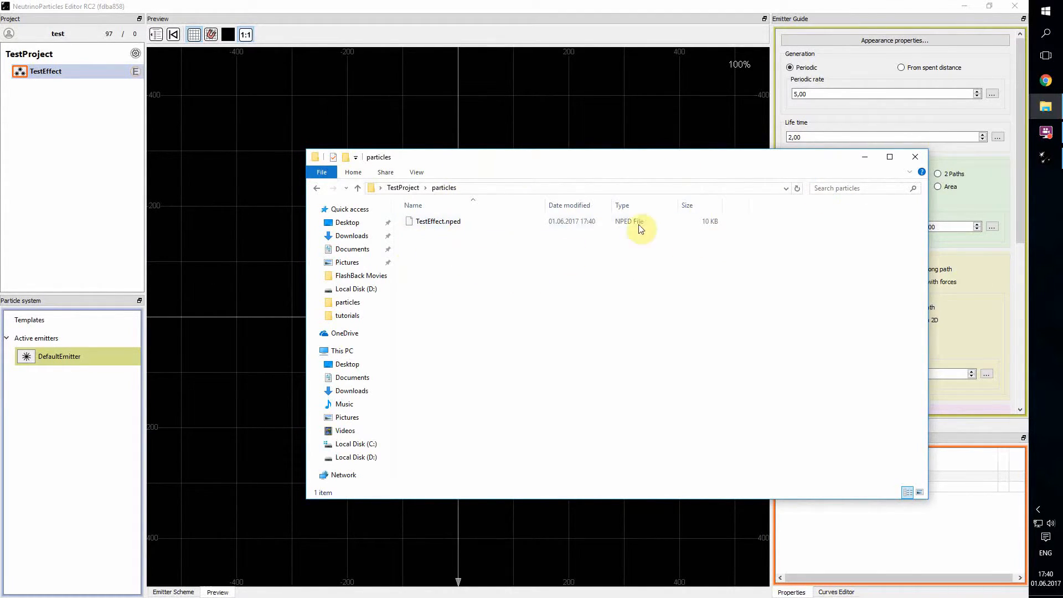
drag(793, 161, 733, 182)
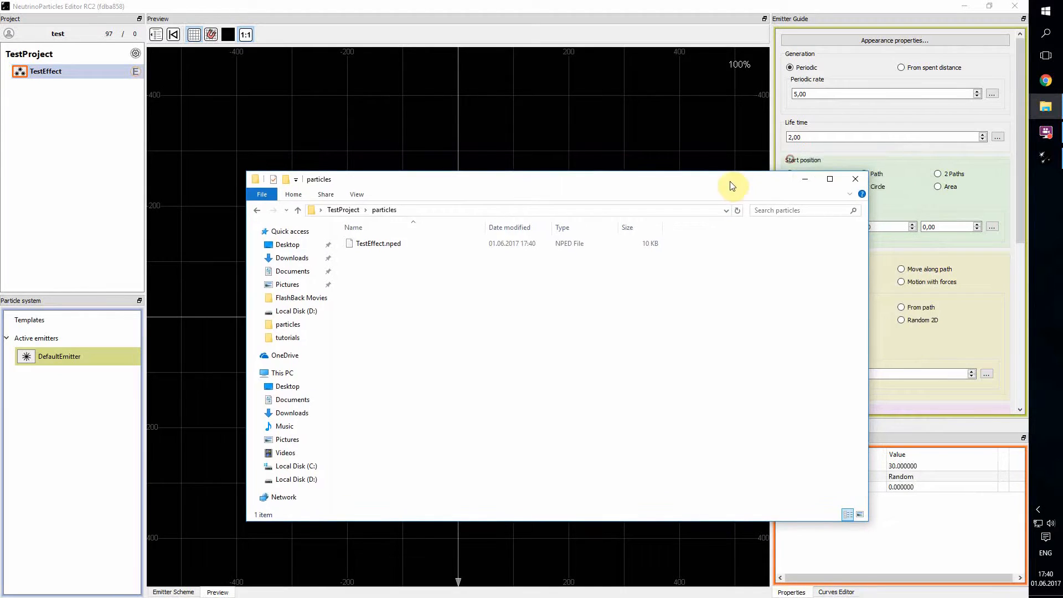
click(855, 182)
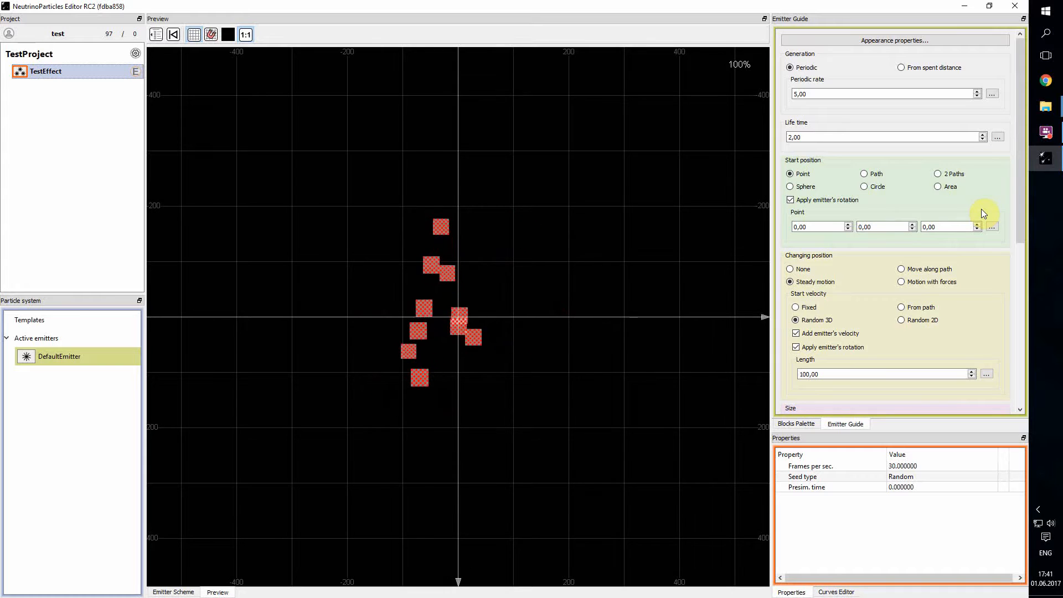
Search Windows for gimp and launch GIMP 2.
click(1045, 37)
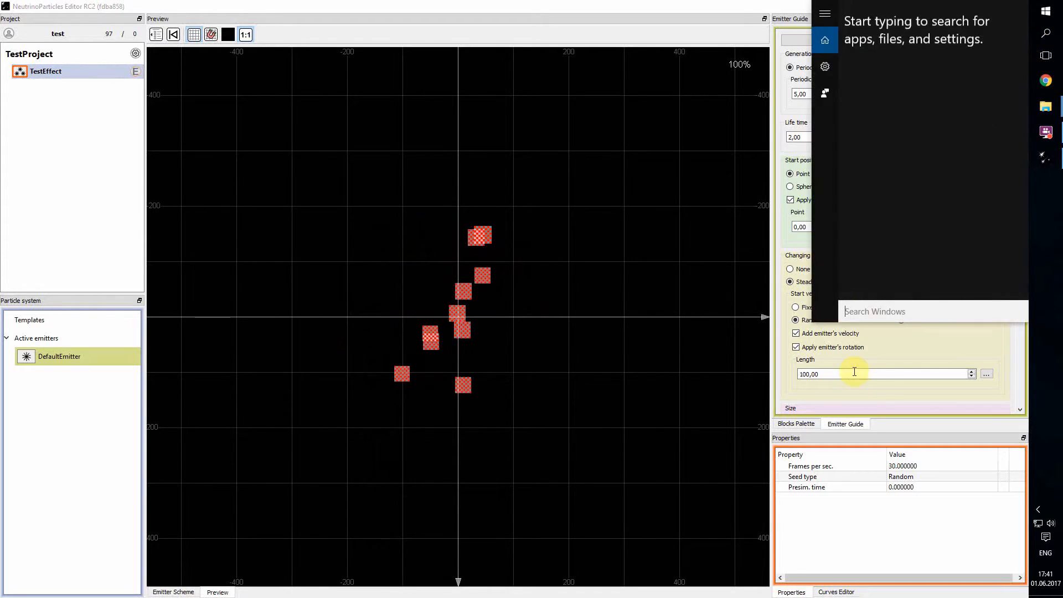
text(gimp)
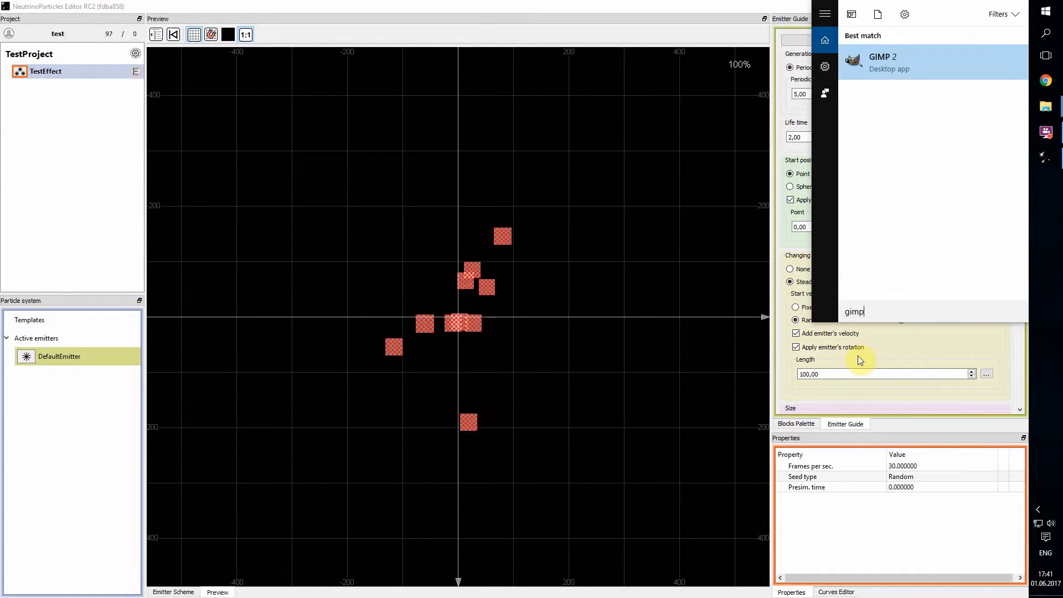
key(Return)
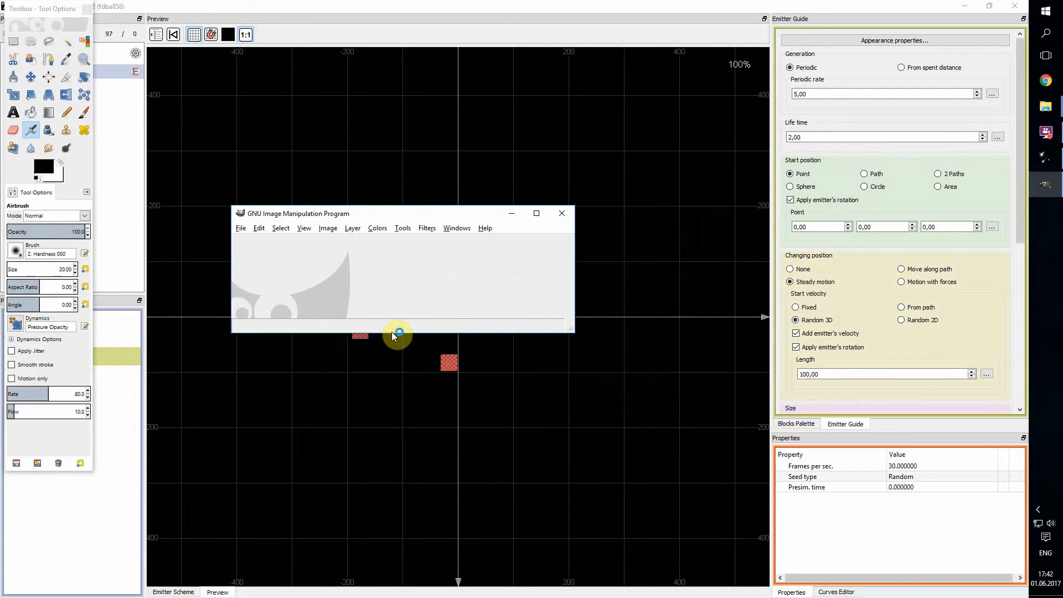
Create a new 128 × 128 px image and enlarge the image window around it.
click(242, 229)
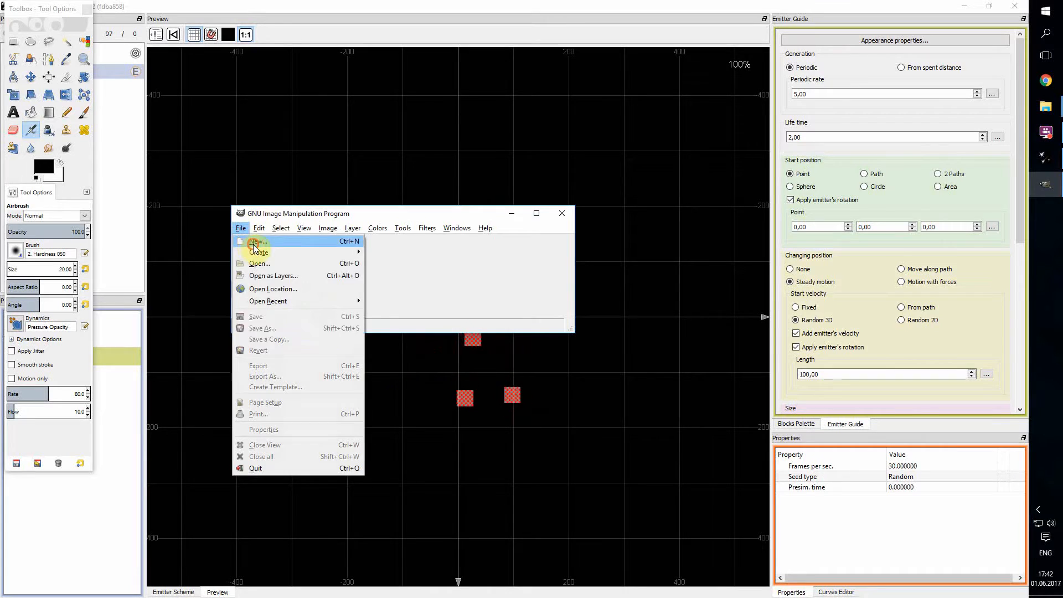
click(254, 243)
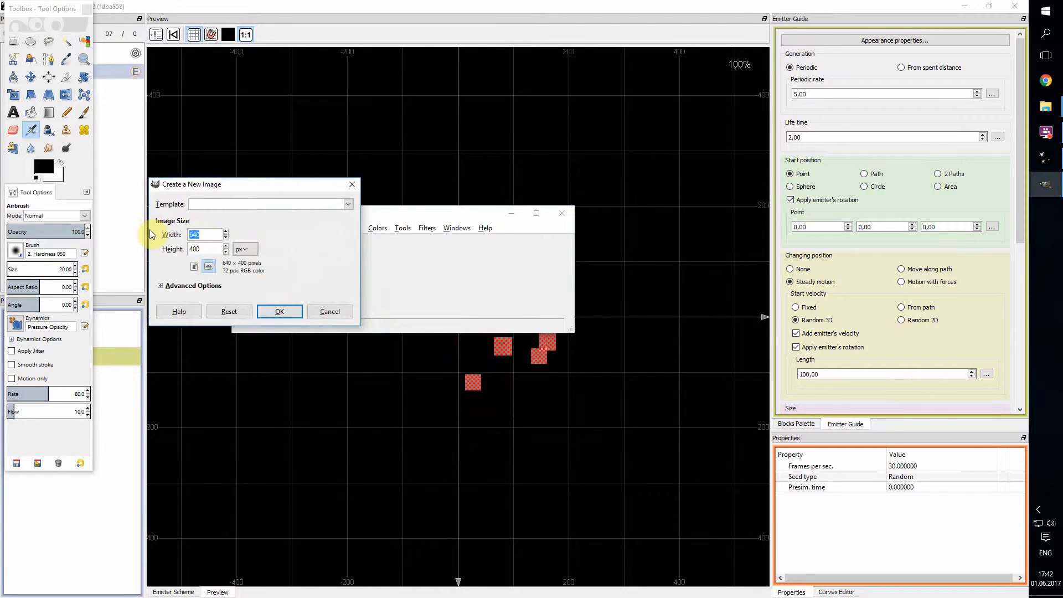
text(128)
key(Tab)
text(128)
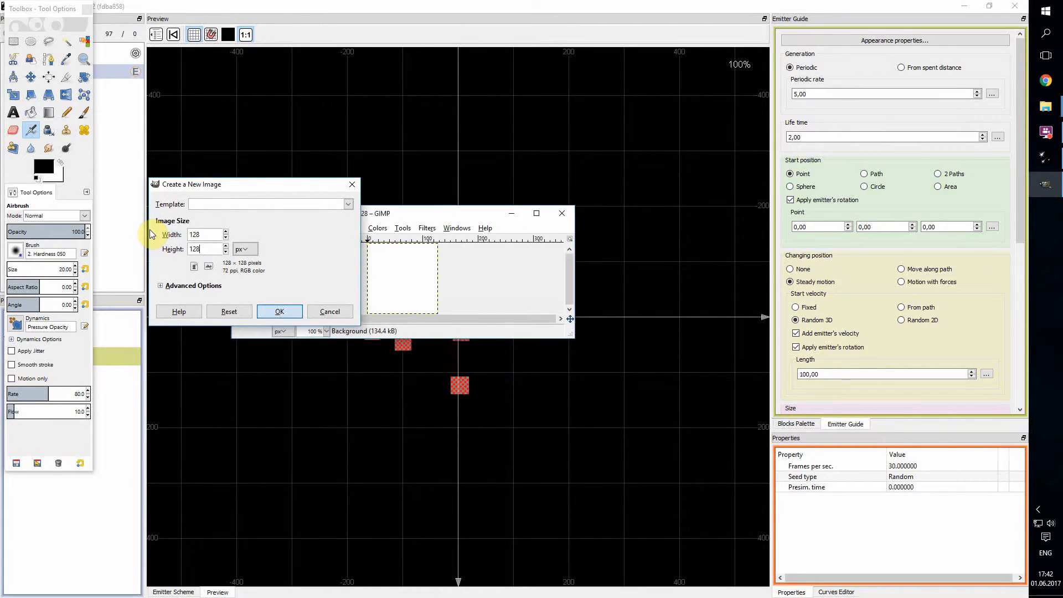
click(280, 311)
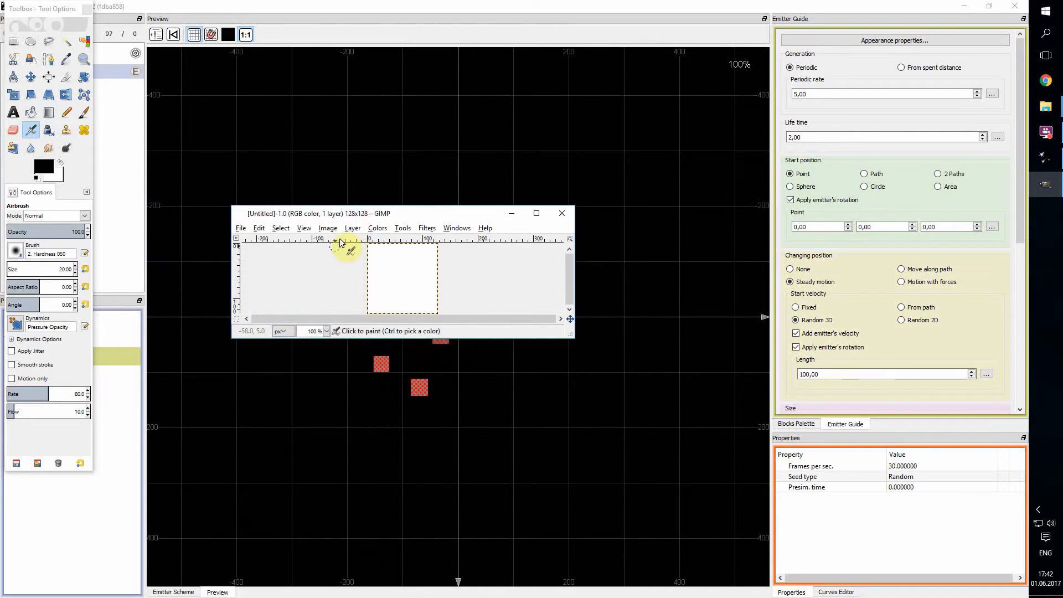
drag(569, 337, 675, 450)
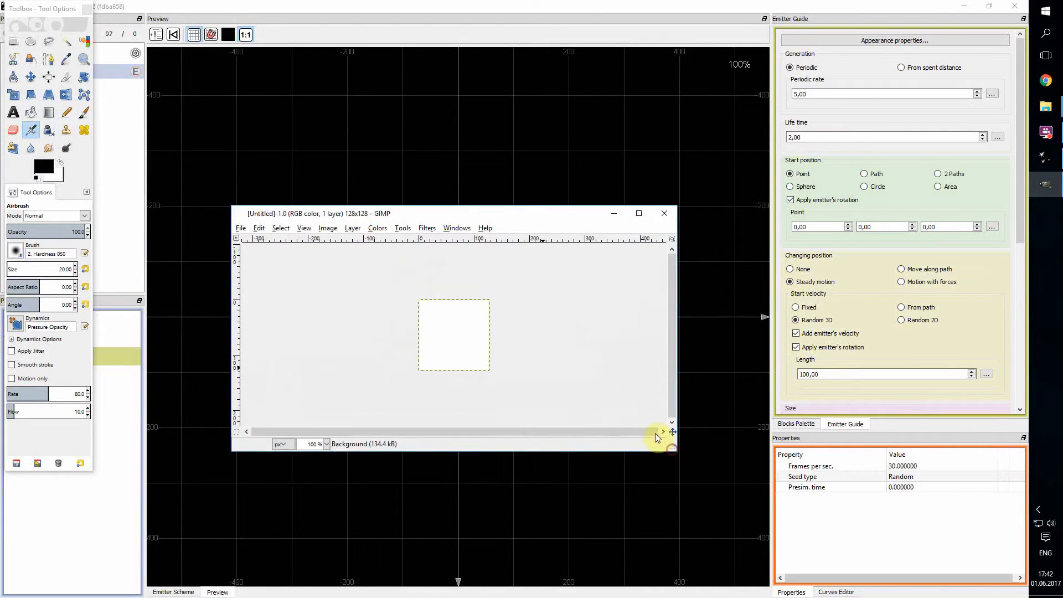
Add an alpha channel to the Background layer and clear its white fill to transparency.
mouse_move(1062, 89)
mouse_down()
mouse_move(873, 87)
mouse_move(925, 54)
mouse_up()
right_click(965, 139)
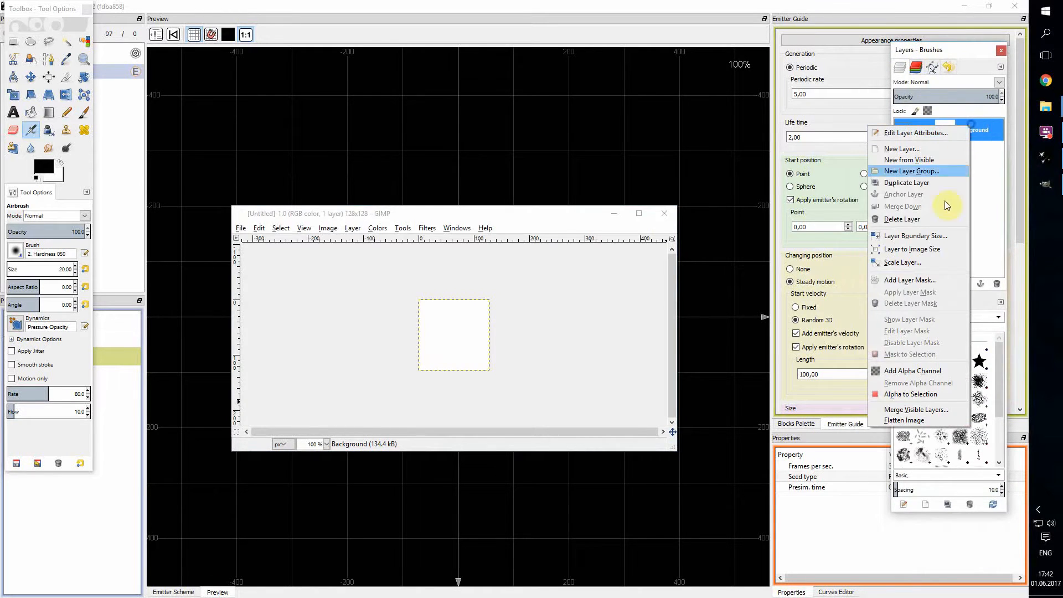
click(923, 372)
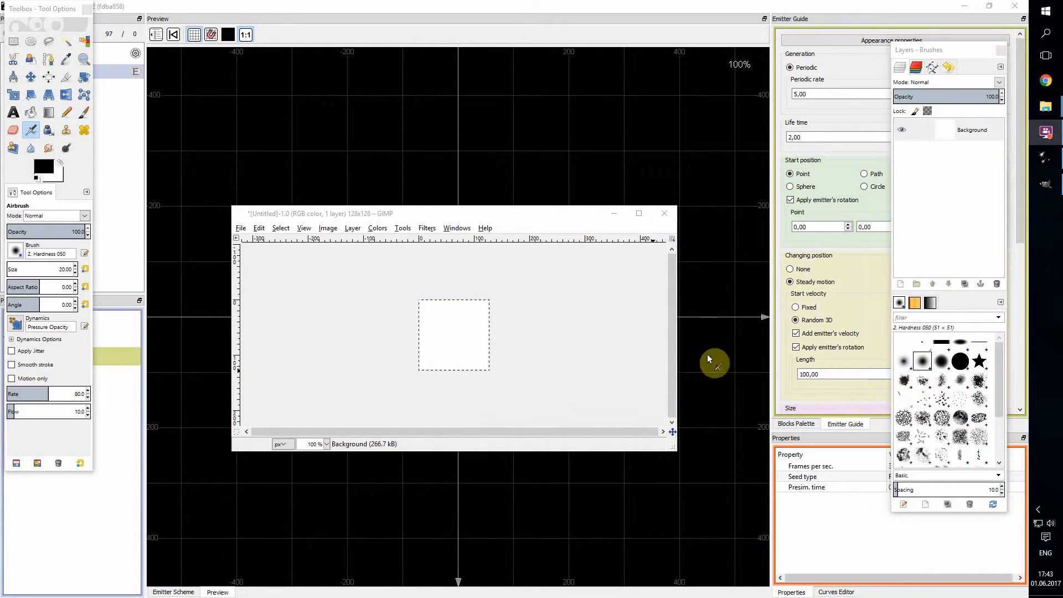
right_click(942, 138)
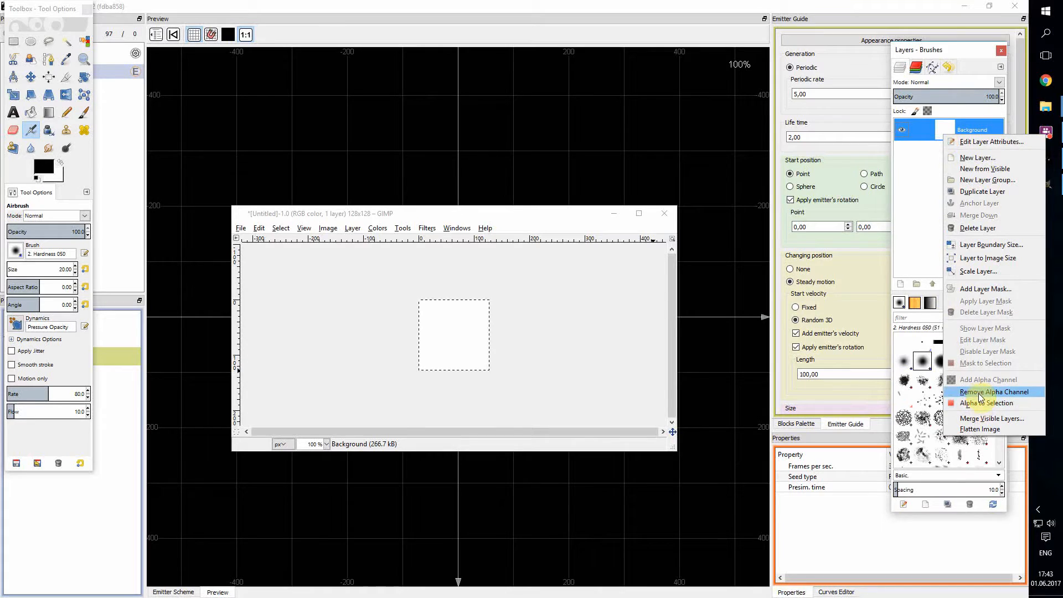
click(439, 213)
key(Delete)
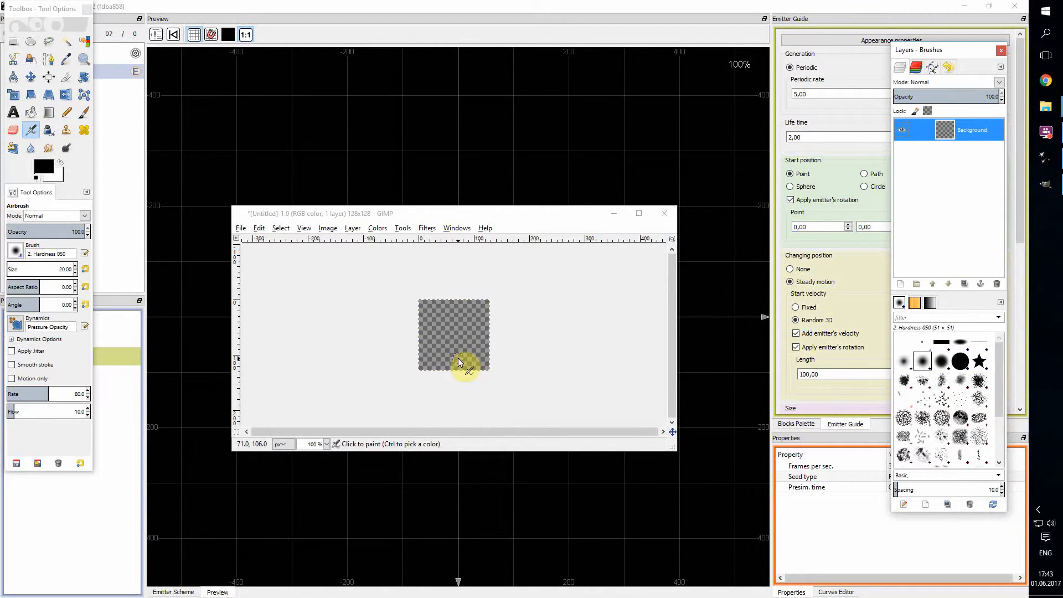
Make white the foreground colour, reduce the brush size to 15, and airbrush a first short stroke on the canvas.
click(62, 164)
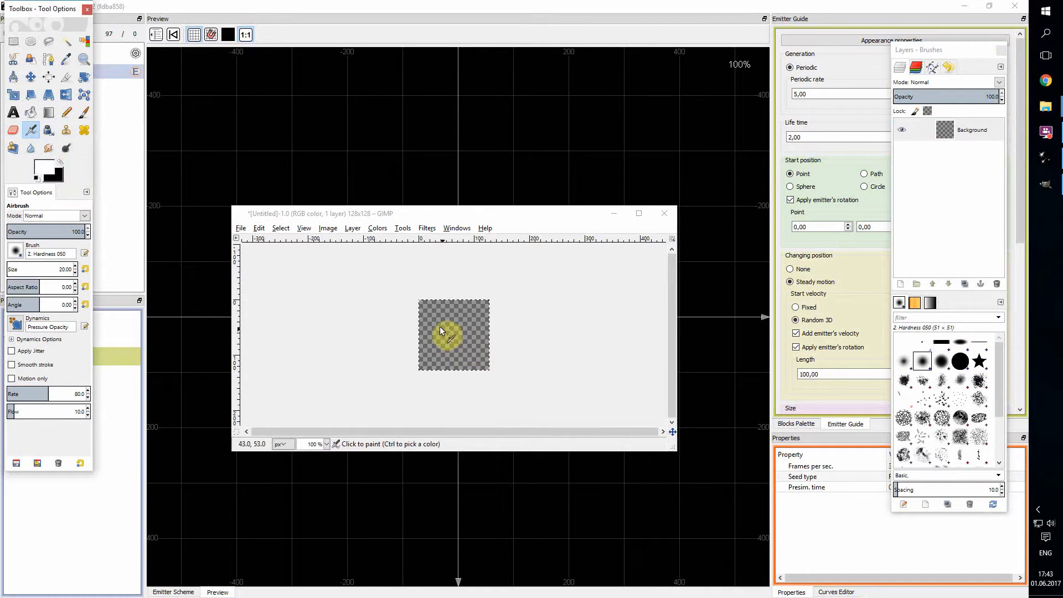
key(bracketleft)
key(bracketleft)
key(bracketleft)
click(443, 331)
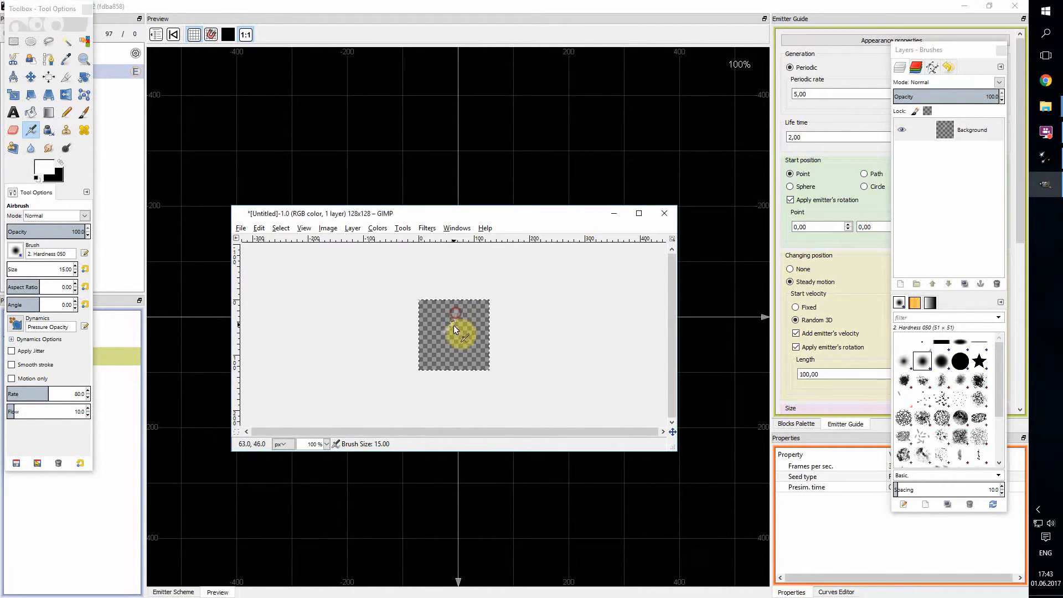
Choose the 2. Hardness 100 brush and airbrush a white digit 1 on the canvas.
drag(47, 232, 94, 228)
click(15, 253)
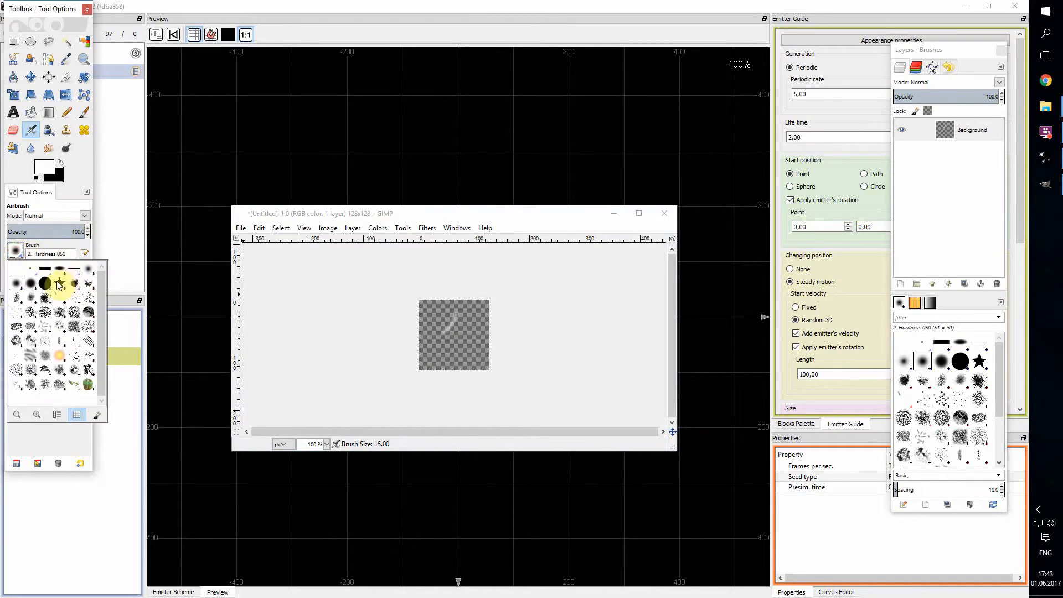
click(49, 281)
mouse_move(435, 332)
mouse_down()
mouse_move(458, 312)
mouse_move(454, 358)
mouse_up()
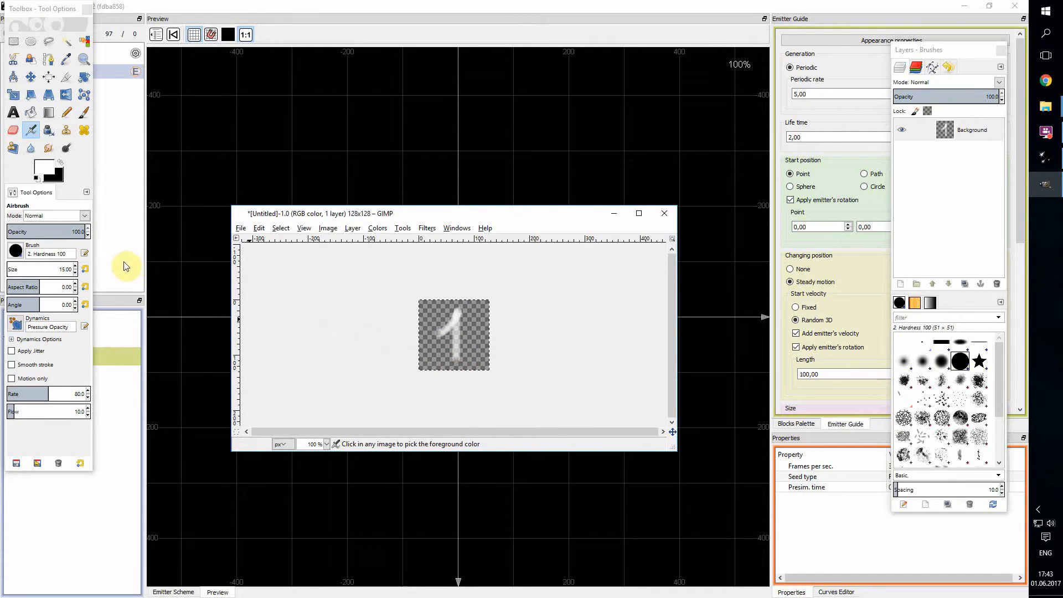
Repaint the digit 1 in solid white over the faint strokes with the Paintbrush tool.
click(84, 112)
drag(440, 337, 463, 311)
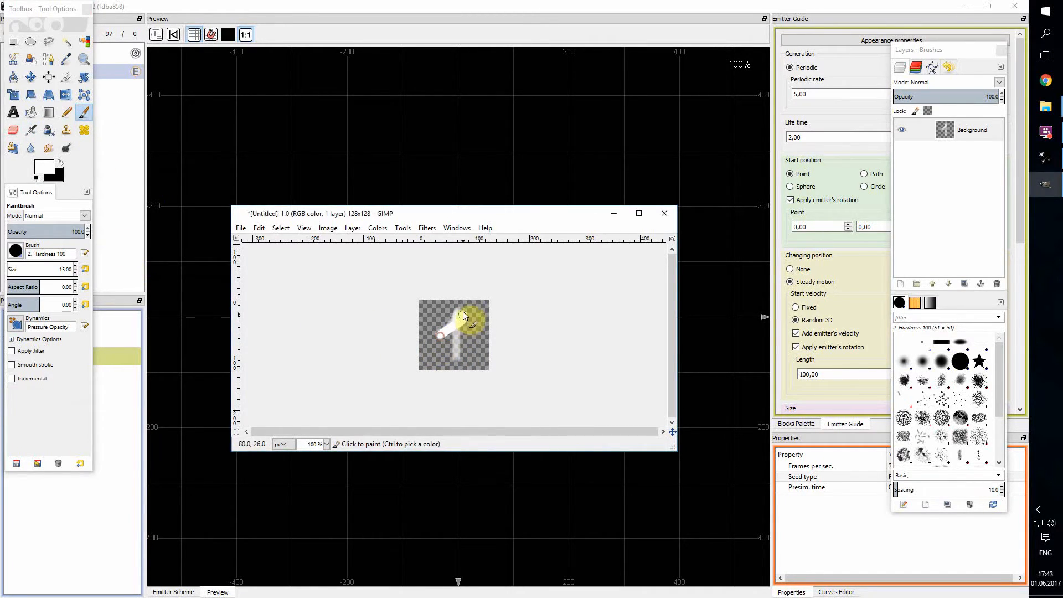
drag(459, 362, 459, 363)
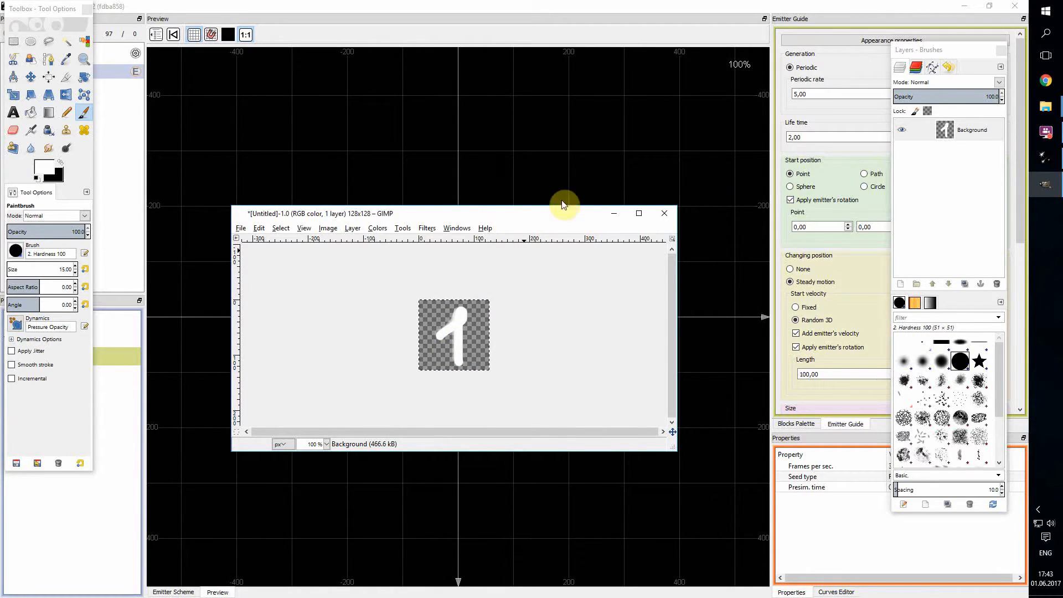
Export the image as texture1.png to the textures folder of TestProject on the Desktop, keeping the default PNG options.
key(ctrl+shift+e)
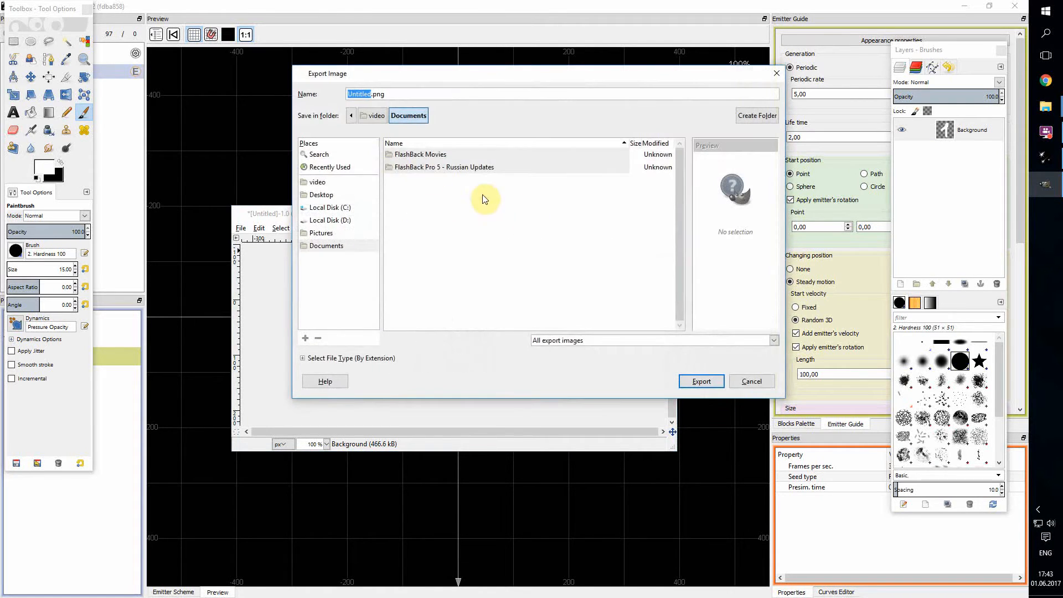
click(341, 209)
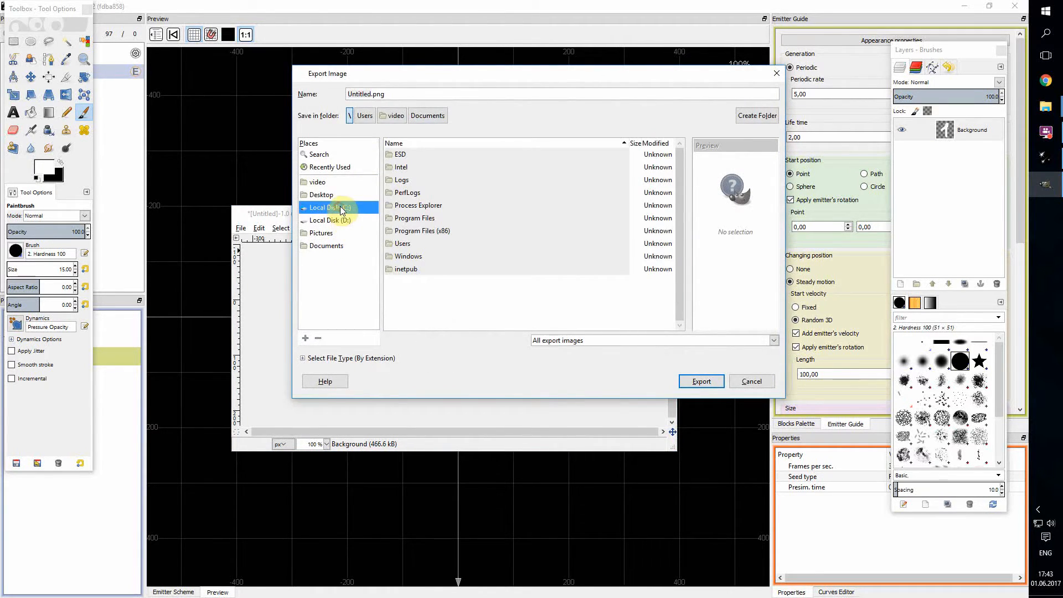
click(322, 195)
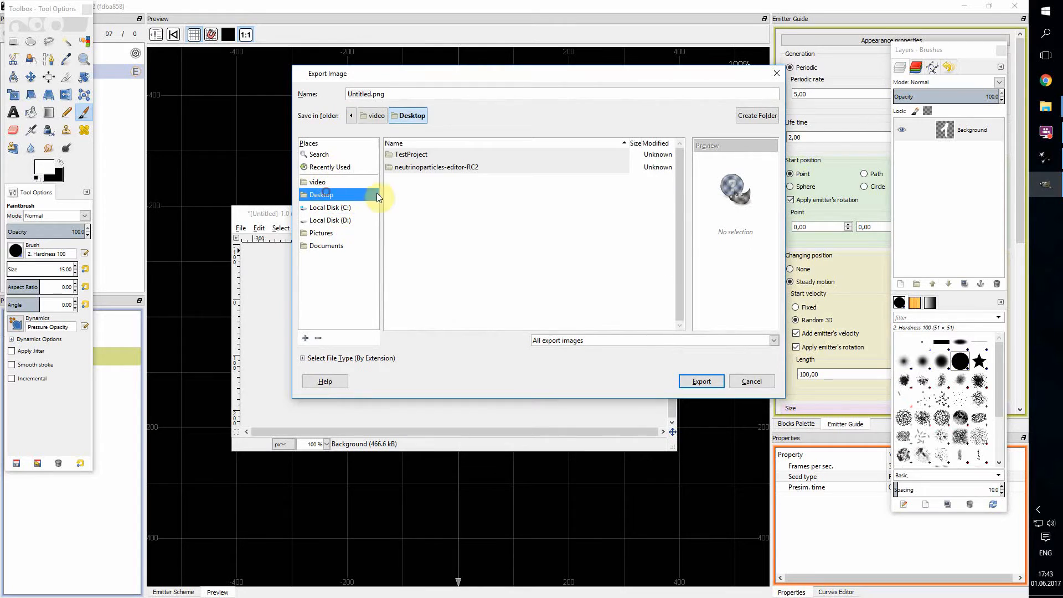
double_click(417, 156)
double_click(410, 205)
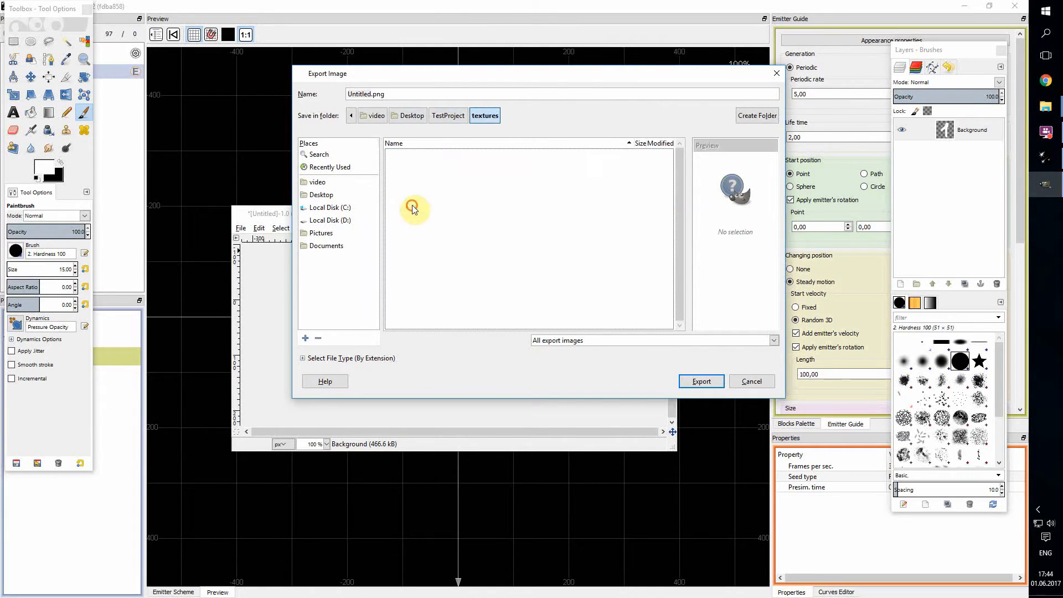
double_click(377, 94)
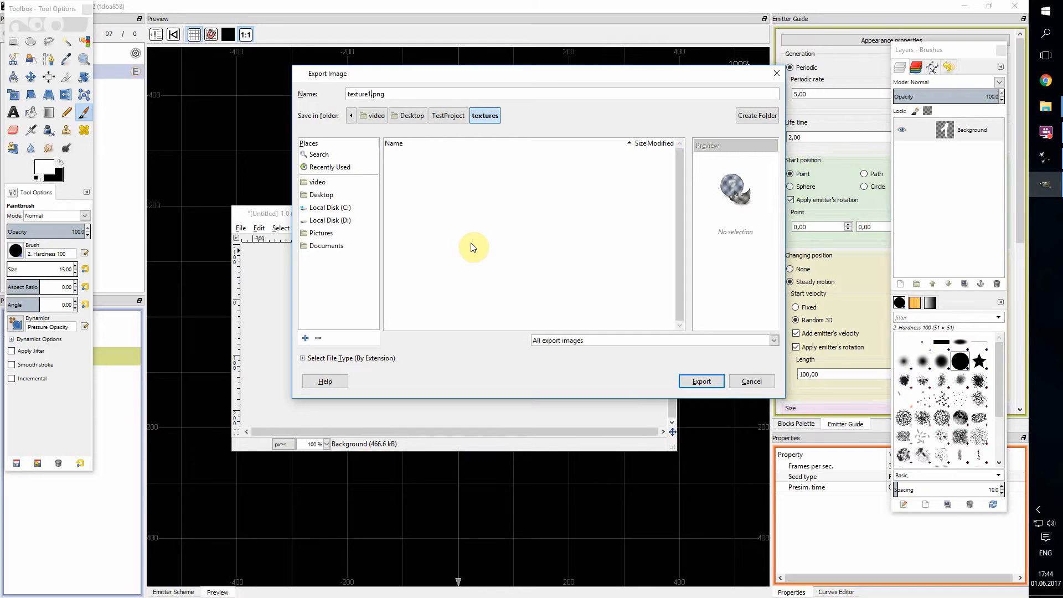
key(Return)
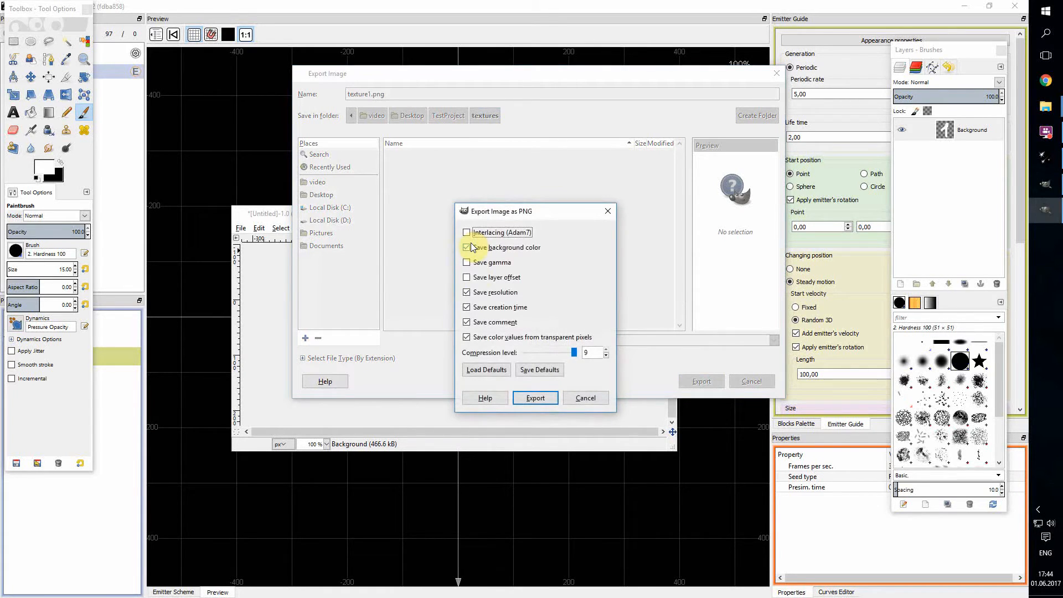
click(534, 397)
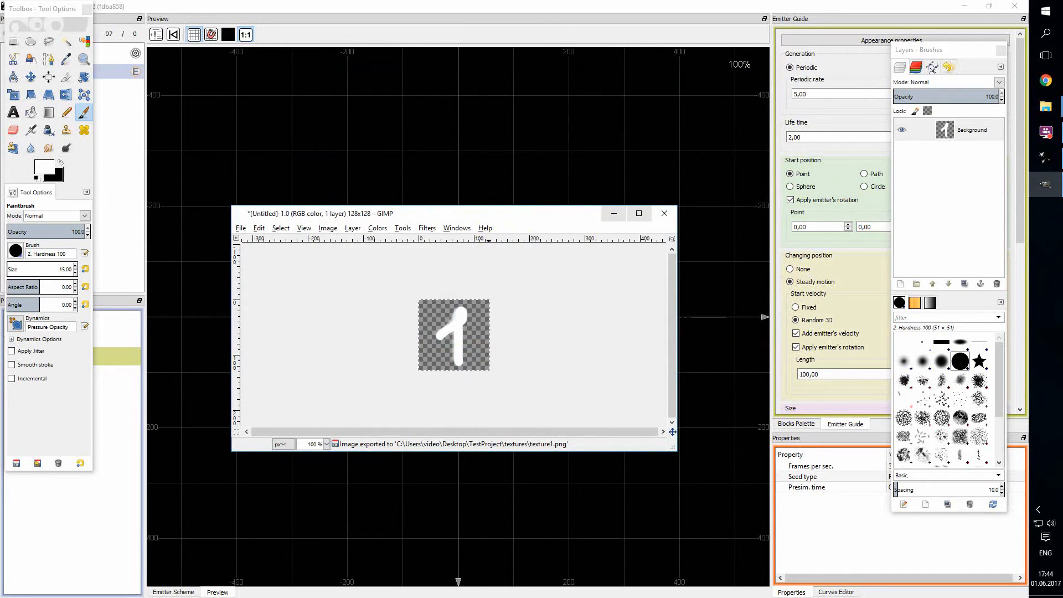
Switch to NeutrinoParticles Editor and set the texture in the emitter's appearance properties to texture1.png.
drag(521, 218, 582, 279)
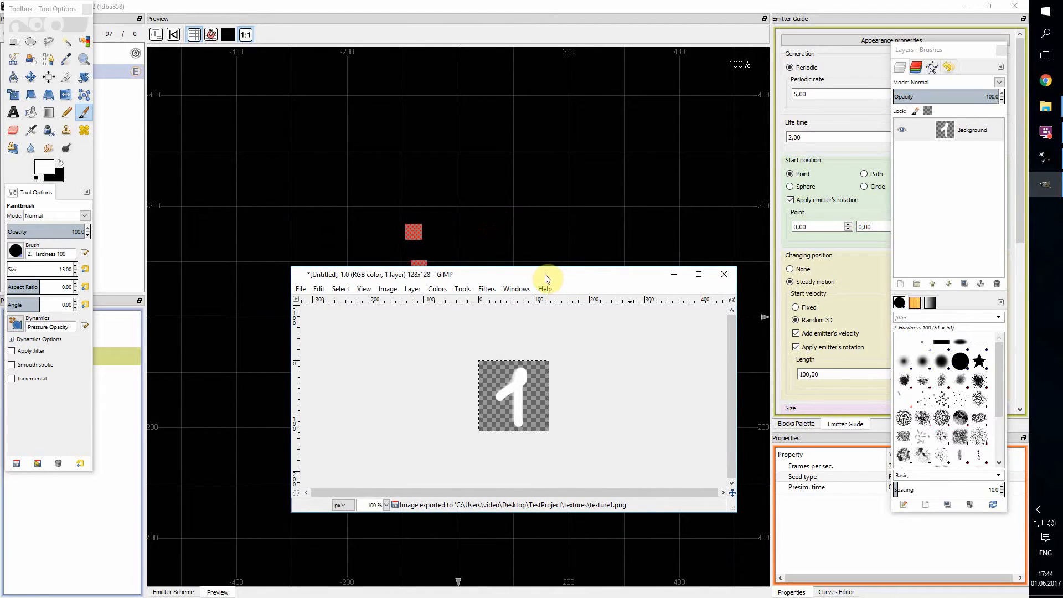
click(513, 10)
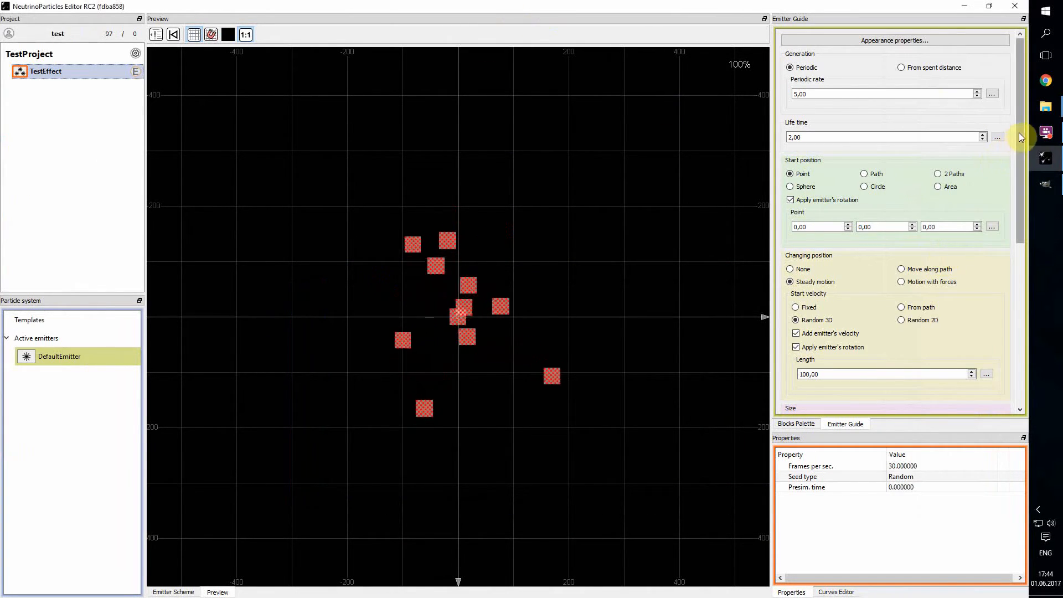
drag(1019, 132, 1015, 117)
click(926, 41)
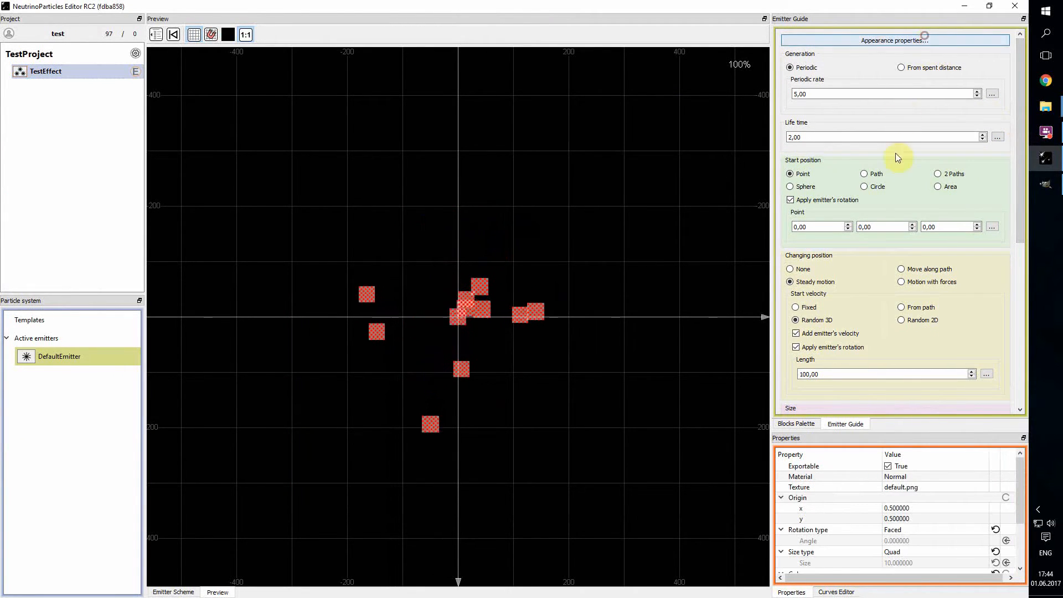
click(924, 487)
click(984, 487)
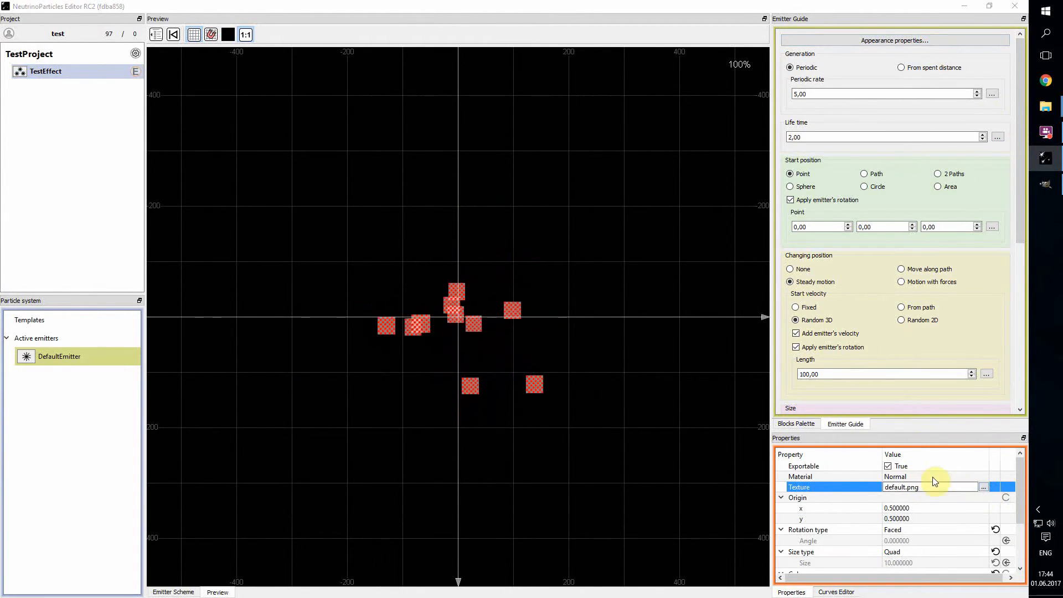
click(246, 187)
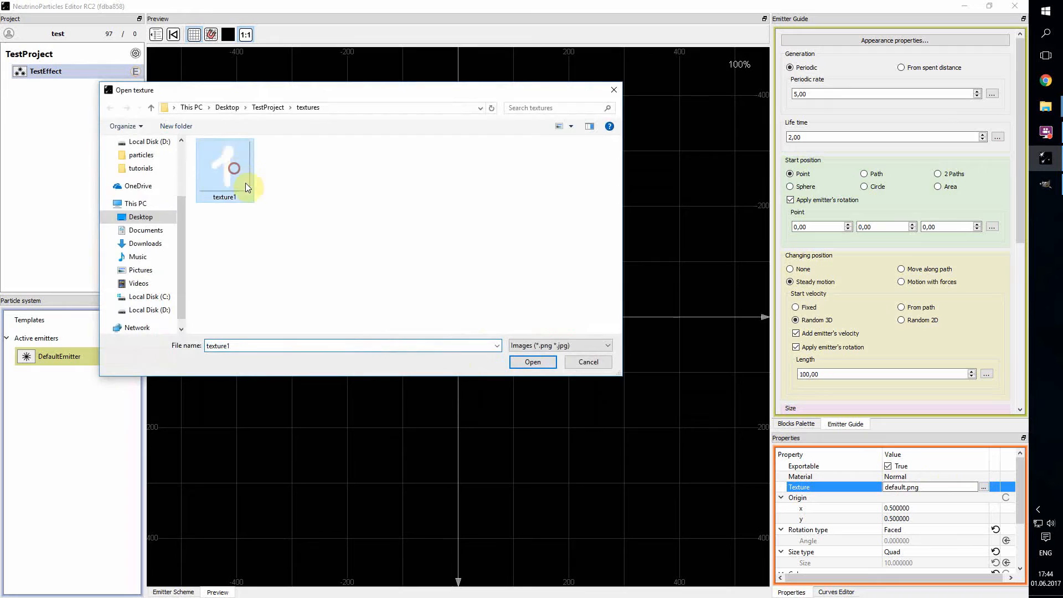
click(542, 363)
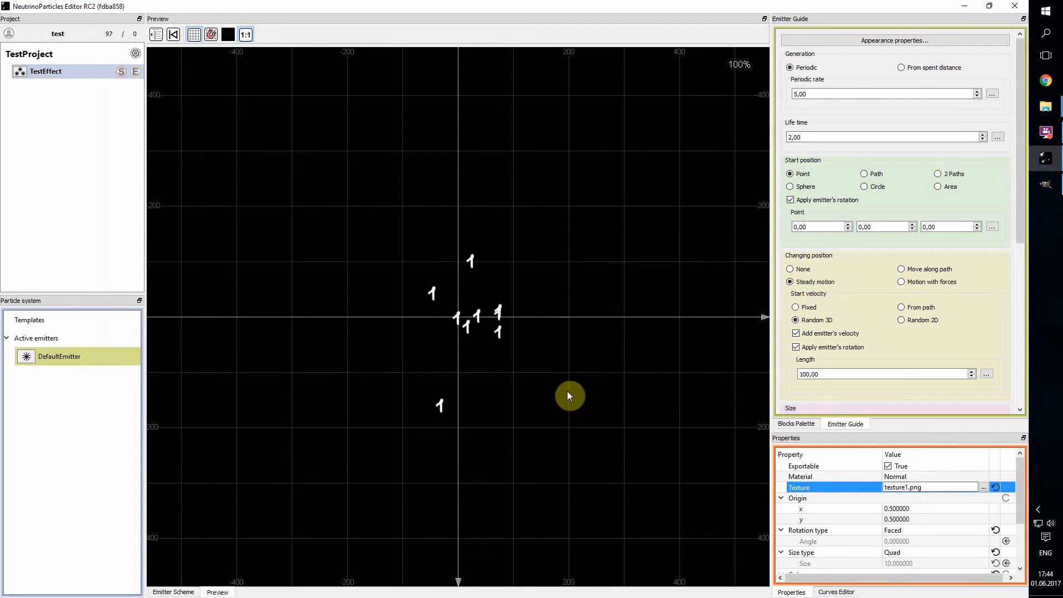
Switch to GIMP, then narrow the image window and place it beside the particle preview.
click(1037, 186)
drag(417, 261, 562, 193)
drag(425, 238, 697, 231)
drag(745, 191, 722, 152)
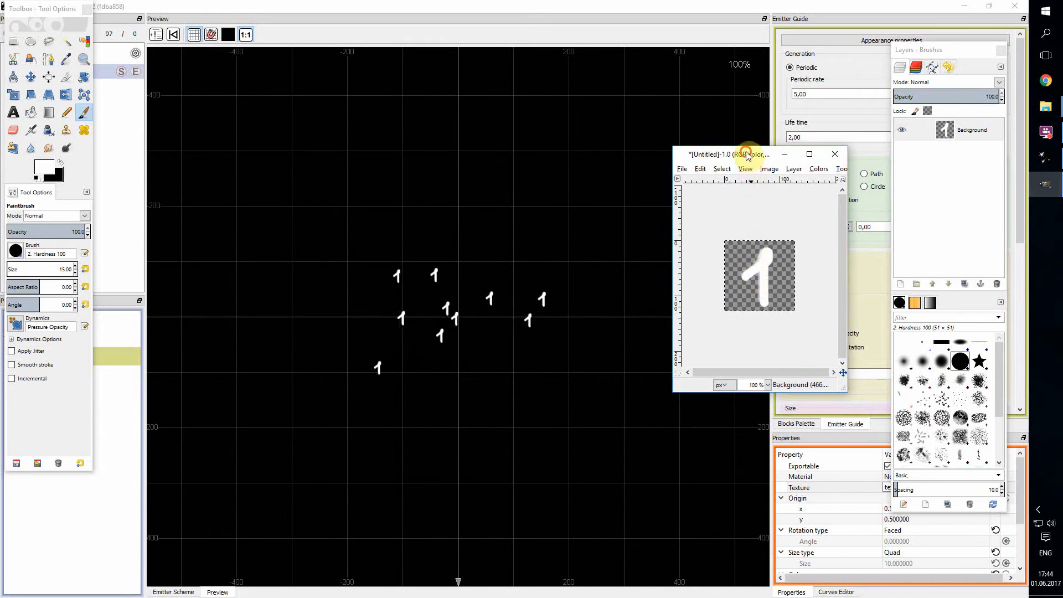
Clear the digit 1 from the canvas and paint a white digit 2 with the Paintbrush.
key(ctrl+a)
key(Delete)
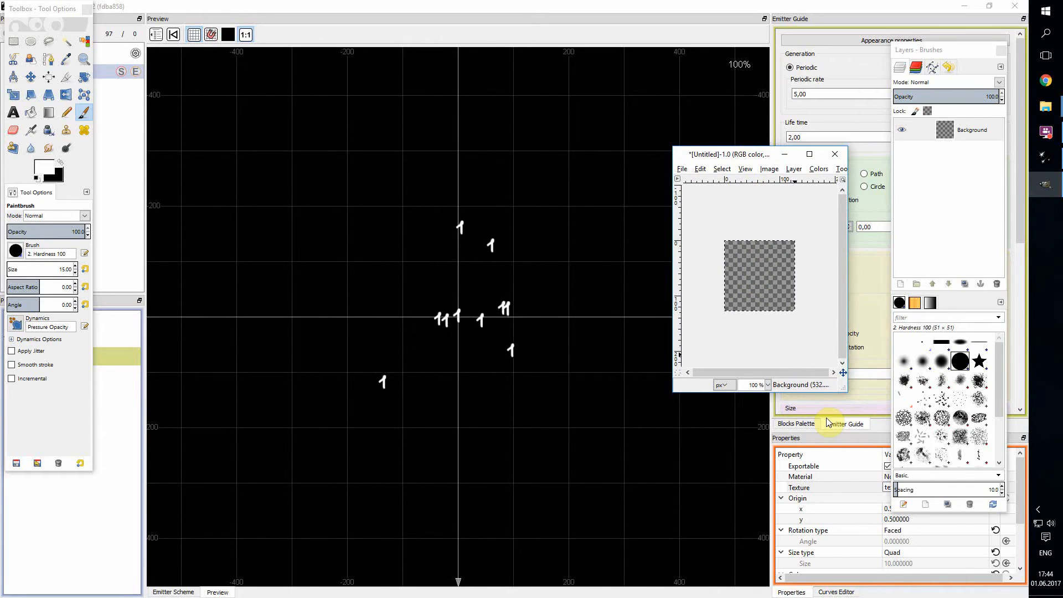
mouse_move(747, 261)
mouse_down()
mouse_move(772, 266)
mouse_move(748, 297)
mouse_move(781, 299)
mouse_up()
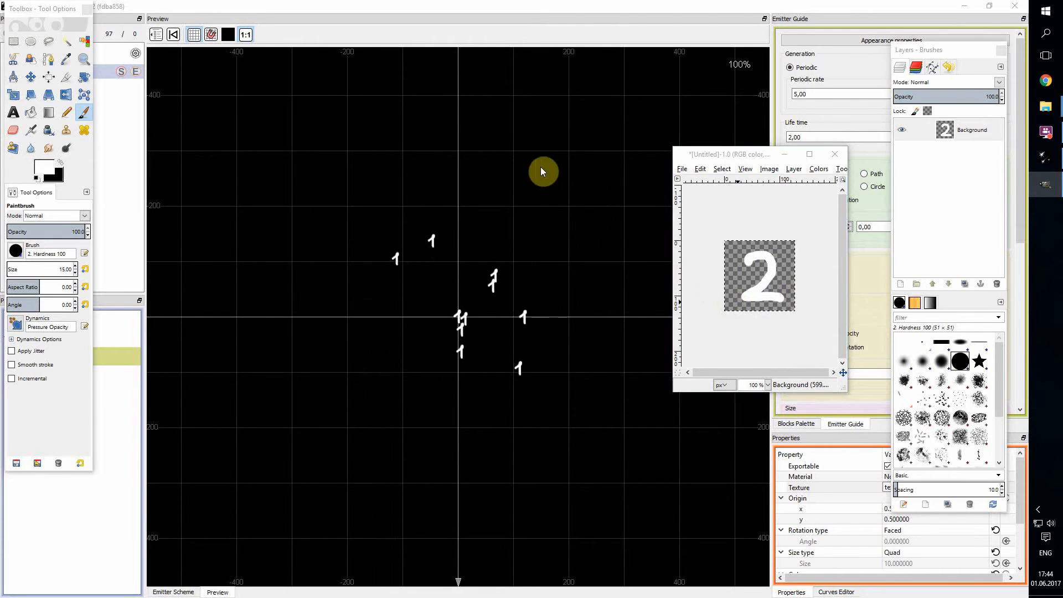
Export the digit 2 image over the existing texture1.png in the textures folder, with default PNG options.
key(ctrl+shift+e)
drag(619, 83, 854, 95)
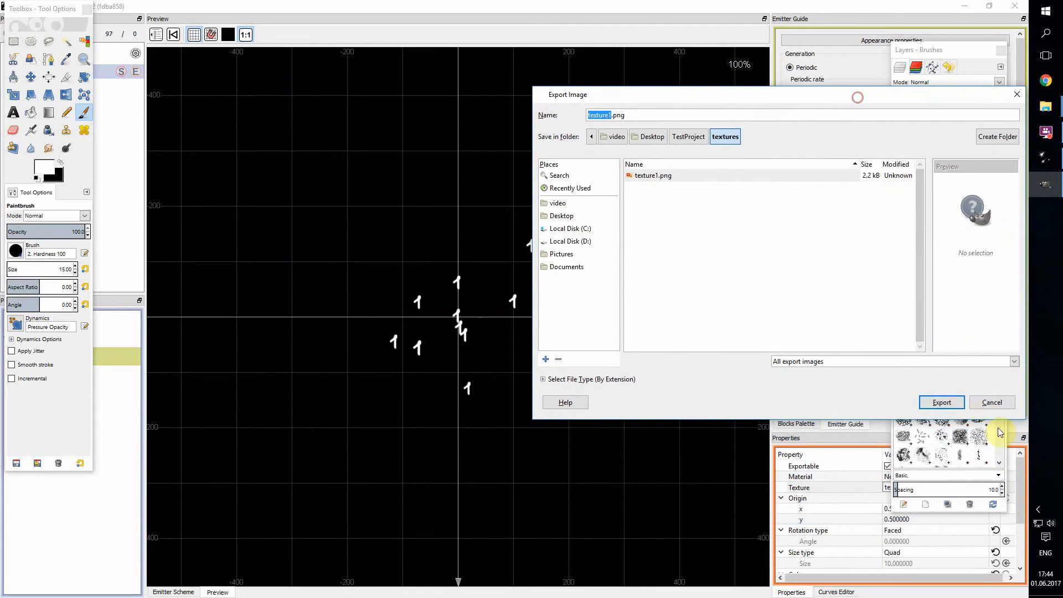
click(942, 402)
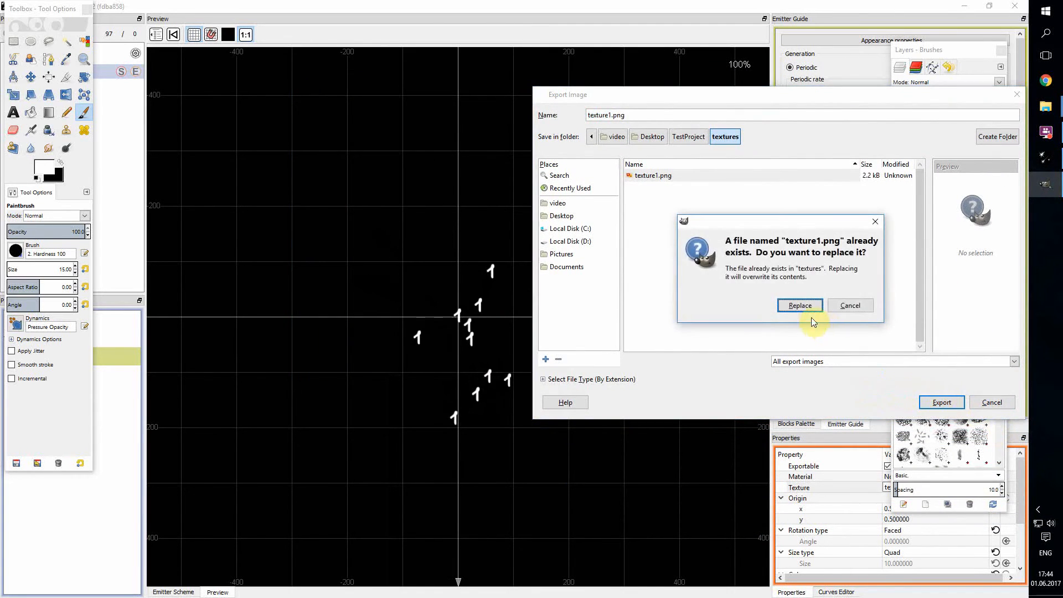
click(803, 306)
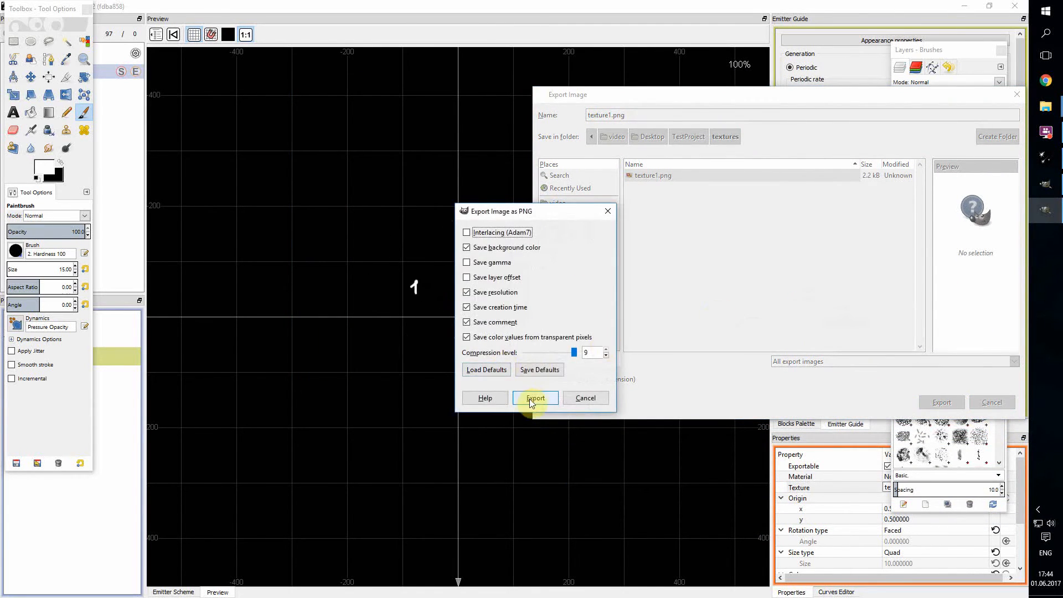
click(534, 399)
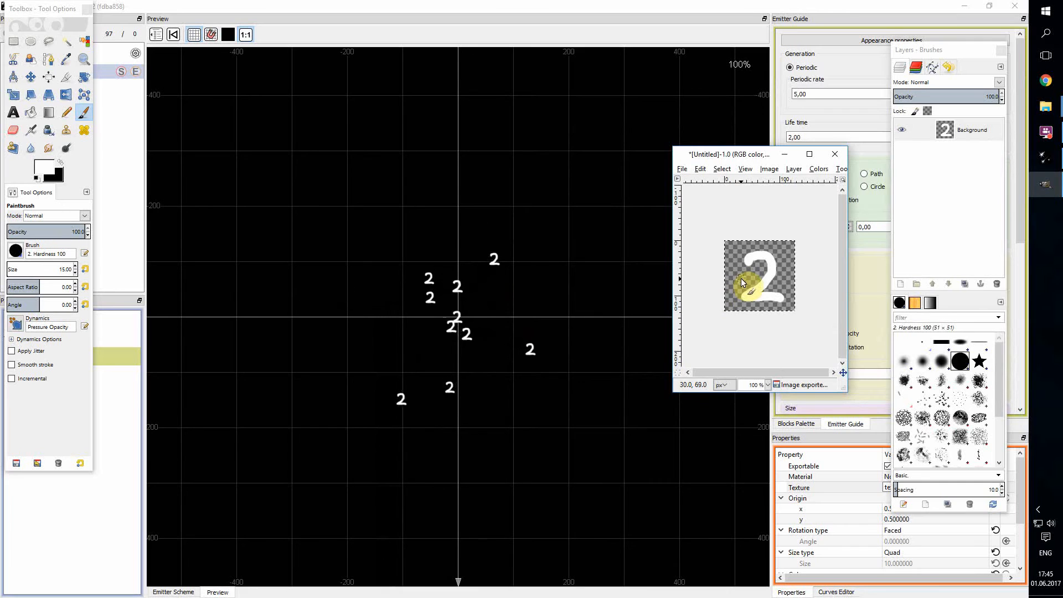
Clear the whole canvas and paint a white digit 3 with the Paintbrush.
key(ctrl+a)
key(Delete)
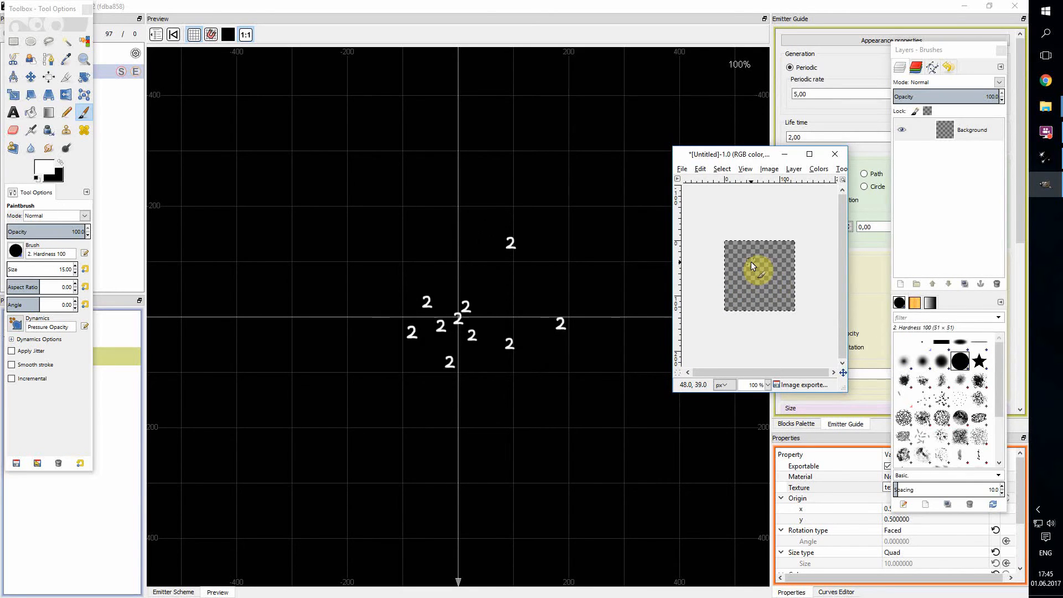
mouse_move(743, 264)
mouse_down()
mouse_move(766, 271)
mouse_move(768, 293)
mouse_up()
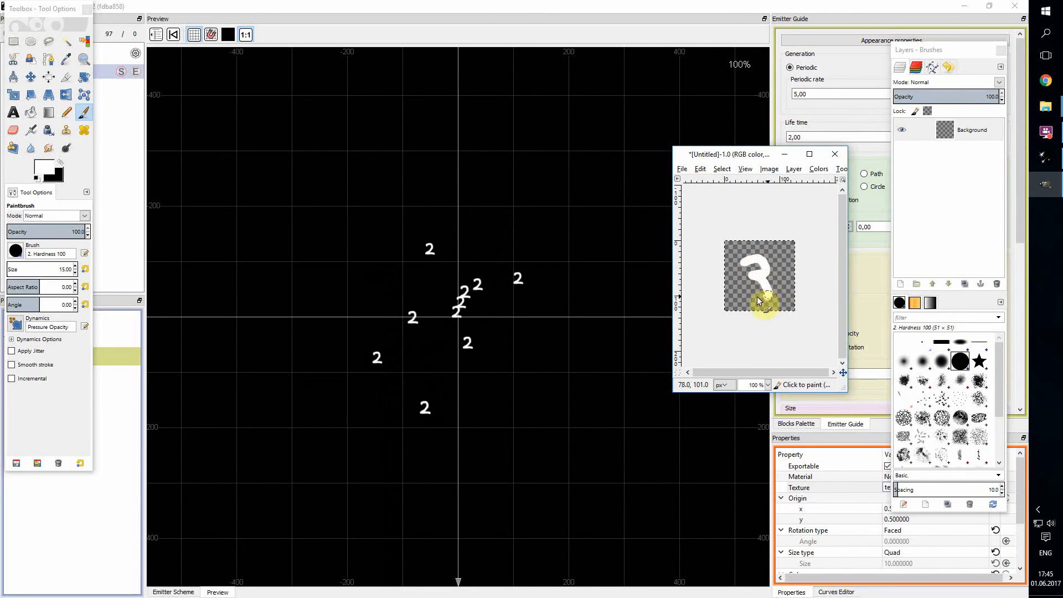
Export the digit 3 image to the textures folder, replacing texture1.png and keeping the default PNG options.
key(ctrl+shift+e)
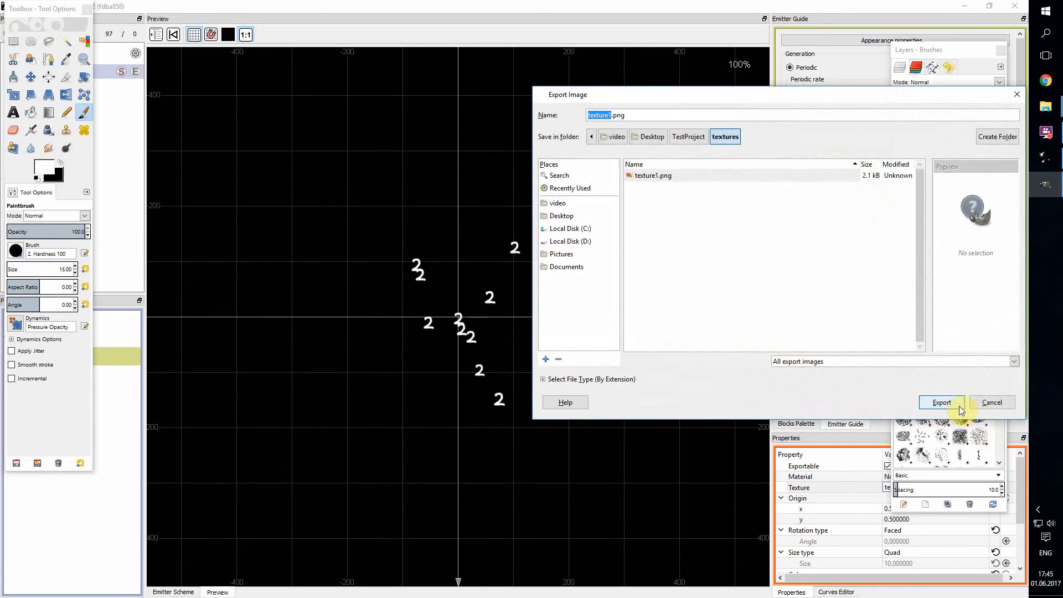
click(960, 408)
key(Return)
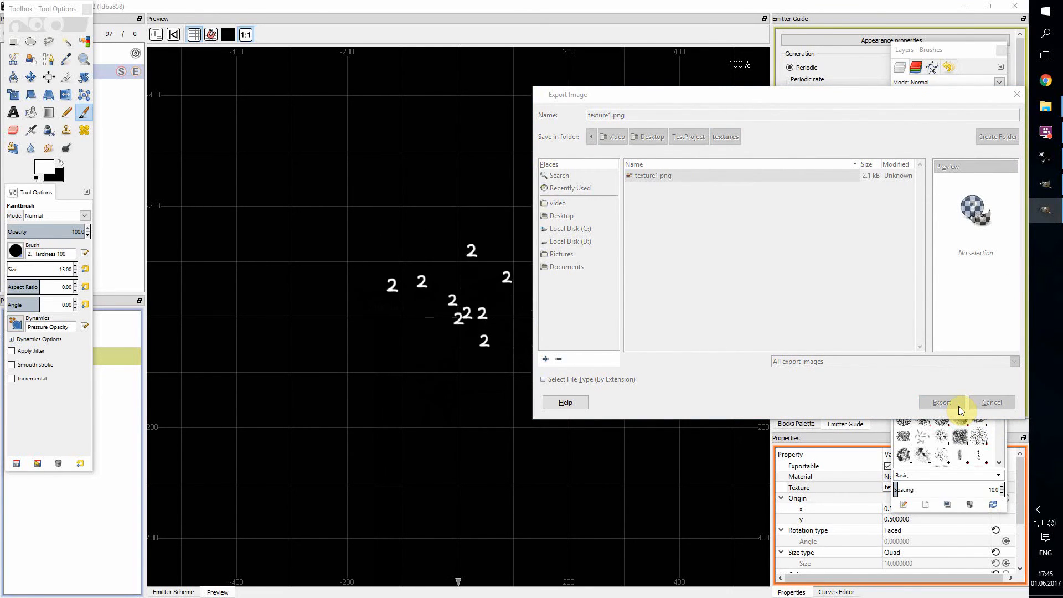
key(Return)
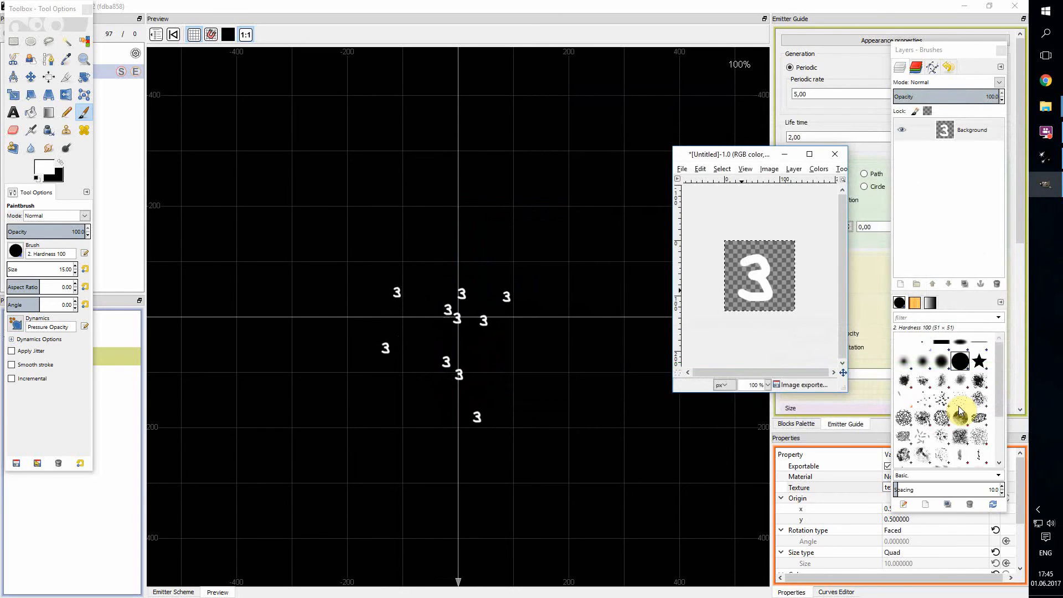
drag(740, 158, 737, 164)
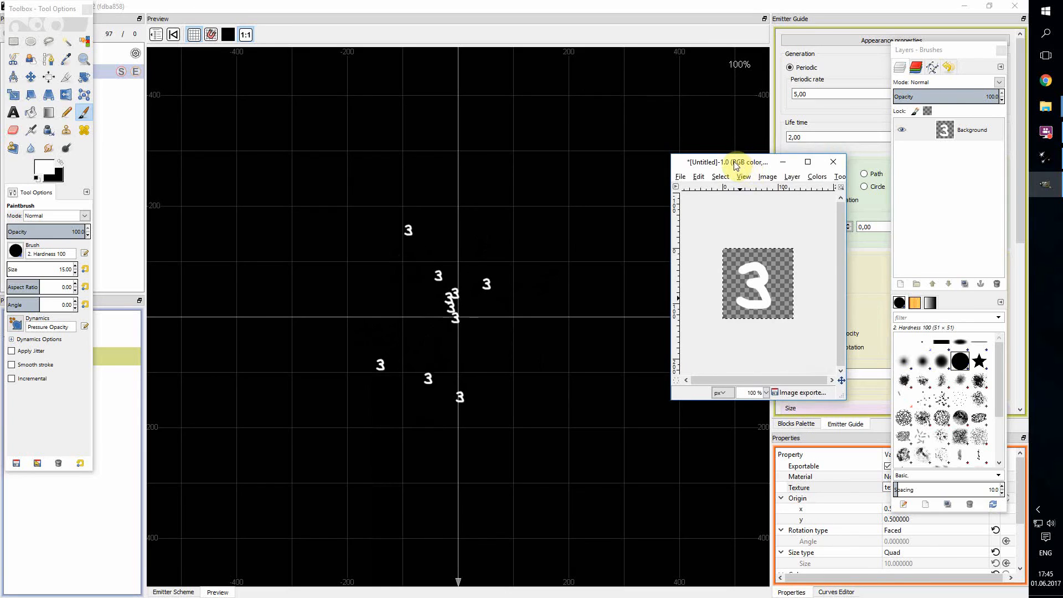